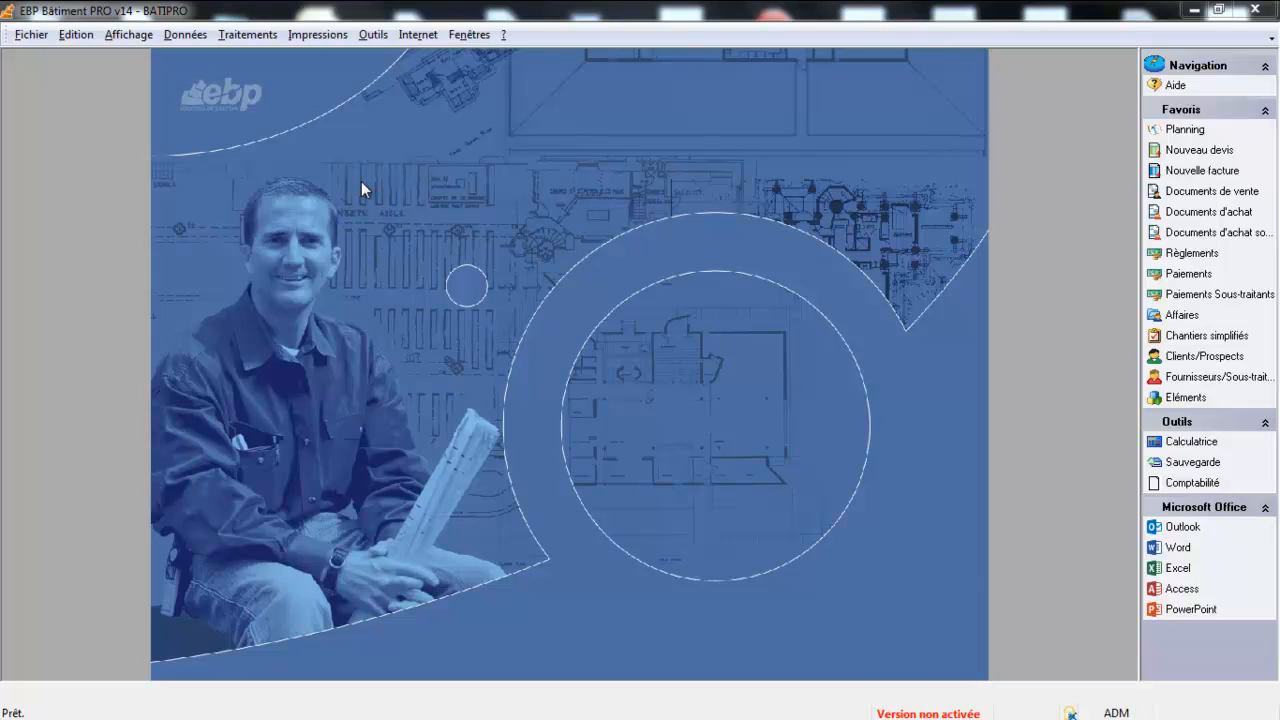
Create a new Devis in the sales documents list and assign it to the existing client
click(240, 38)
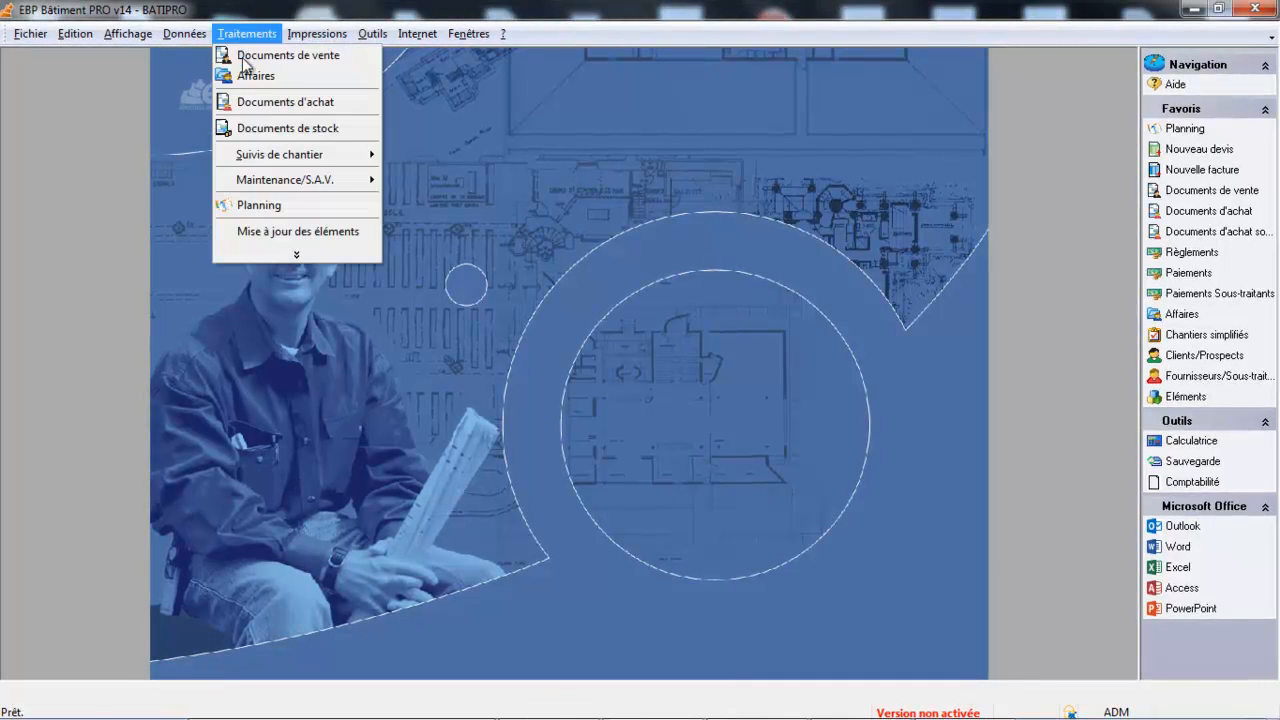
click(245, 55)
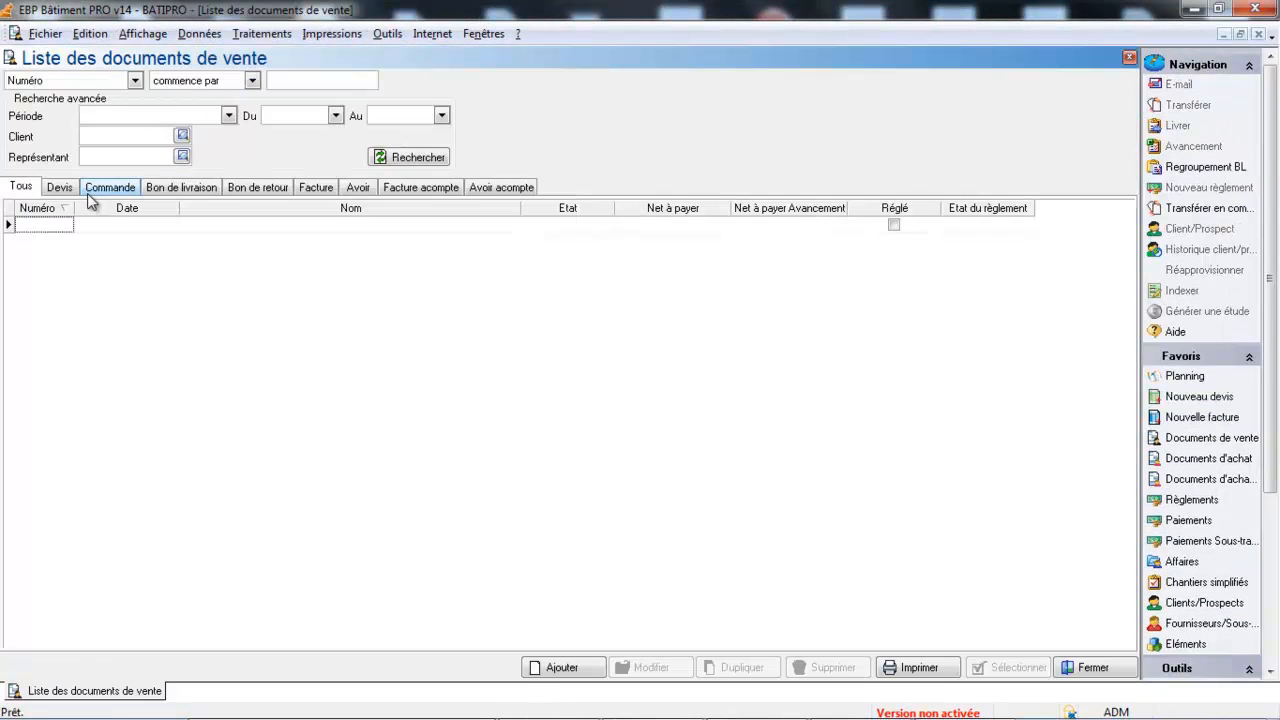
click(561, 670)
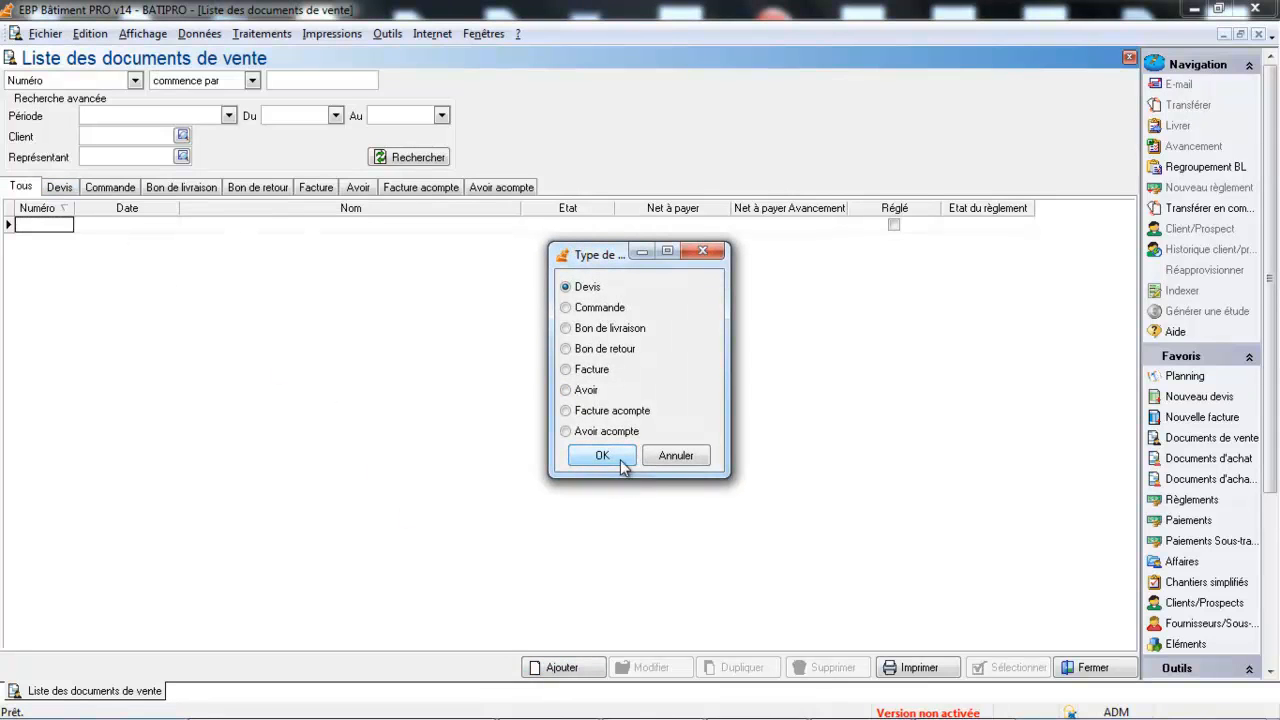
click(620, 459)
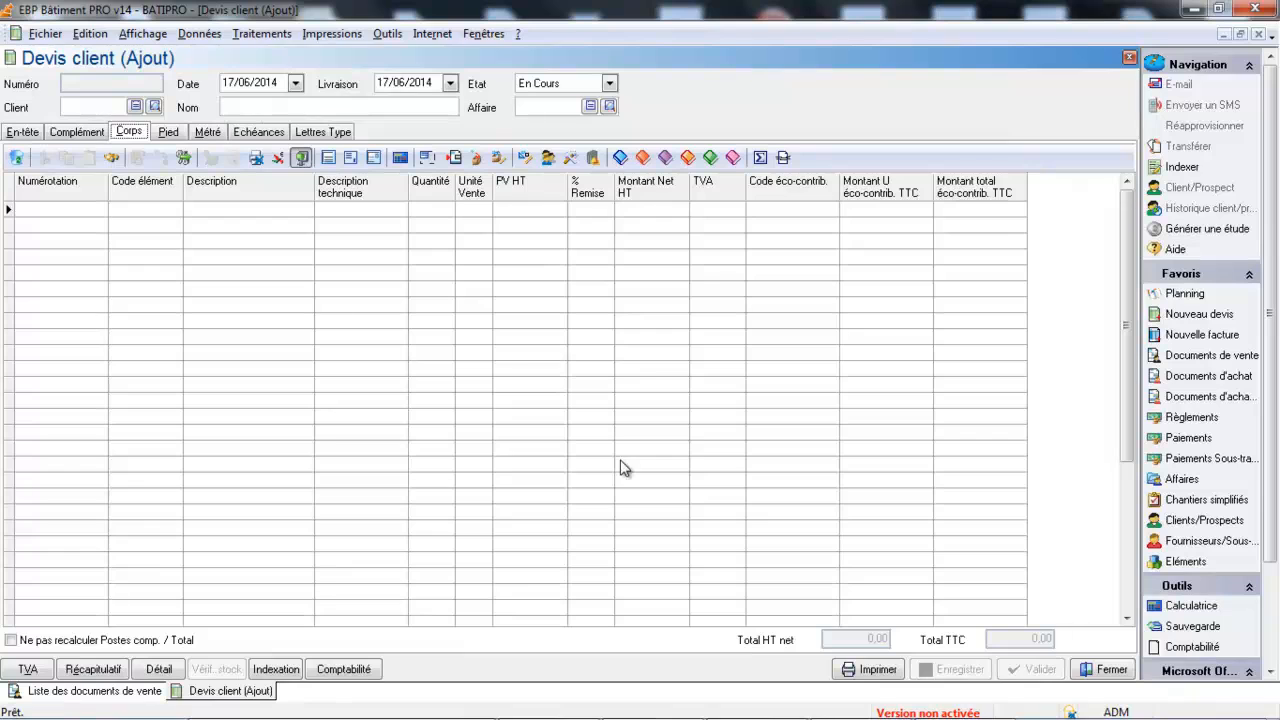
click(156, 108)
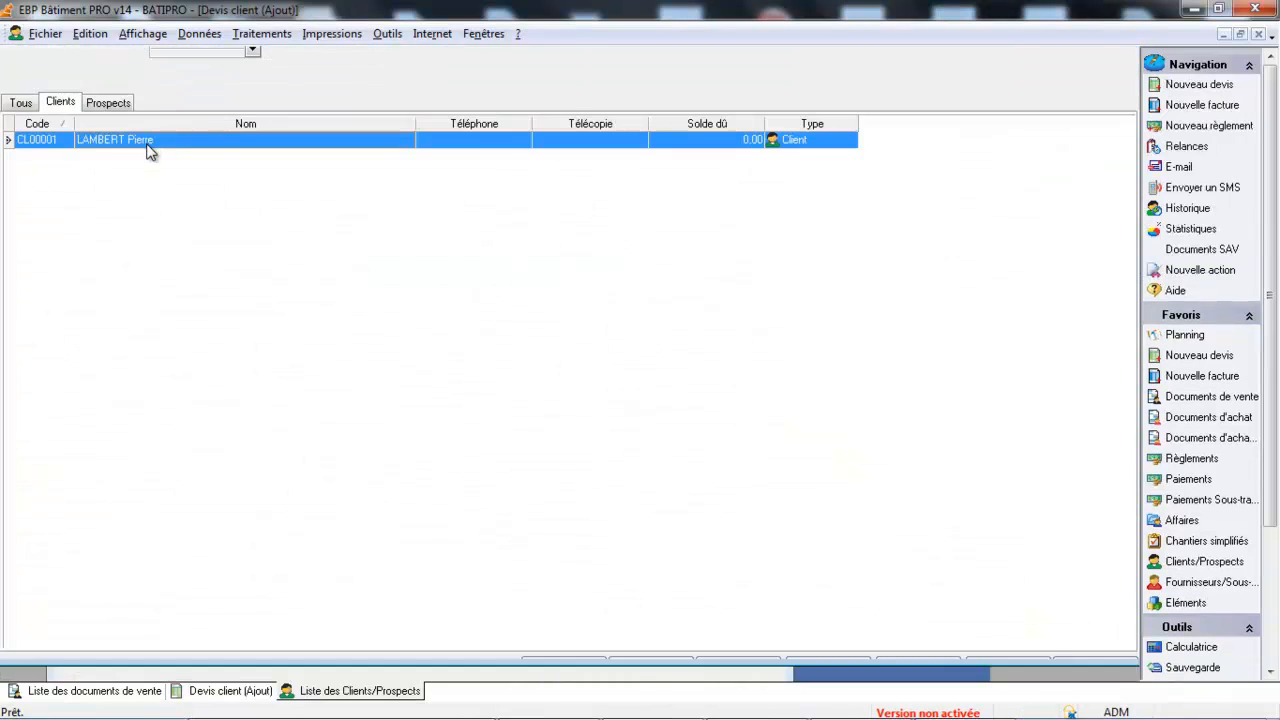
double_click(148, 149)
Add the labour element "Main d'oeuvre peinture" to the first line of the quote with a quantity of 7
click(125, 209)
click(174, 210)
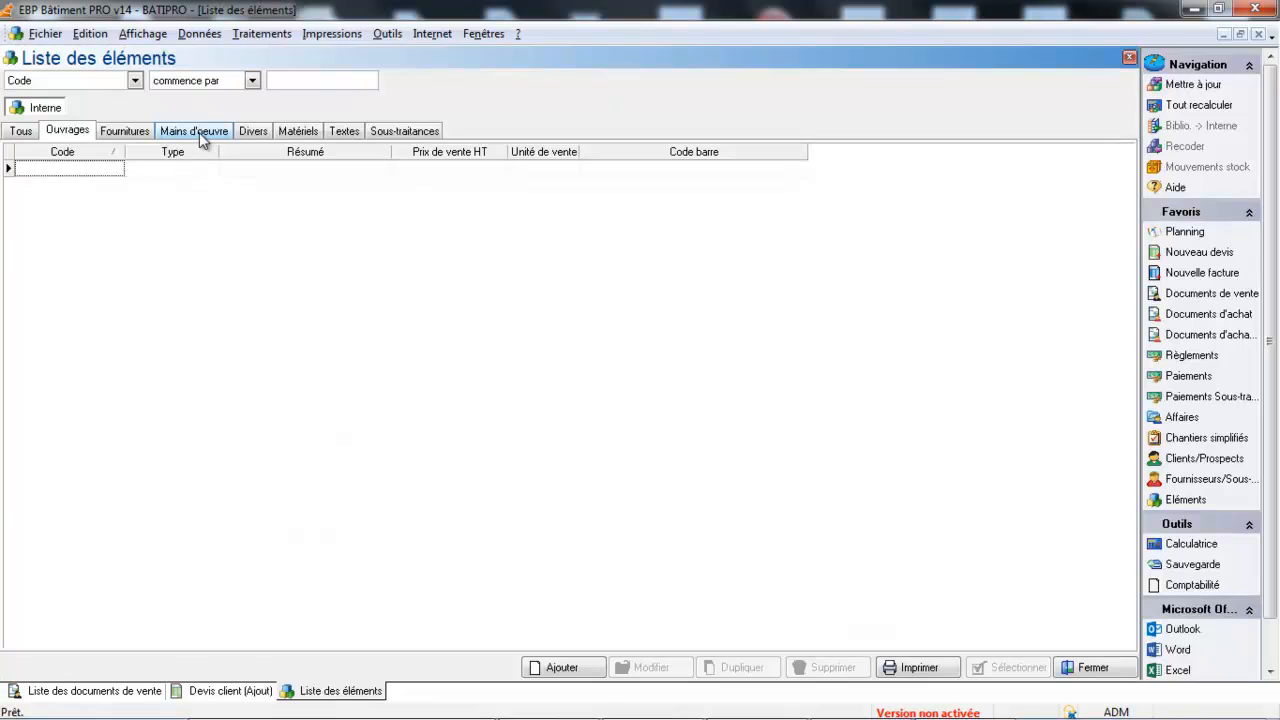
click(197, 132)
double_click(196, 176)
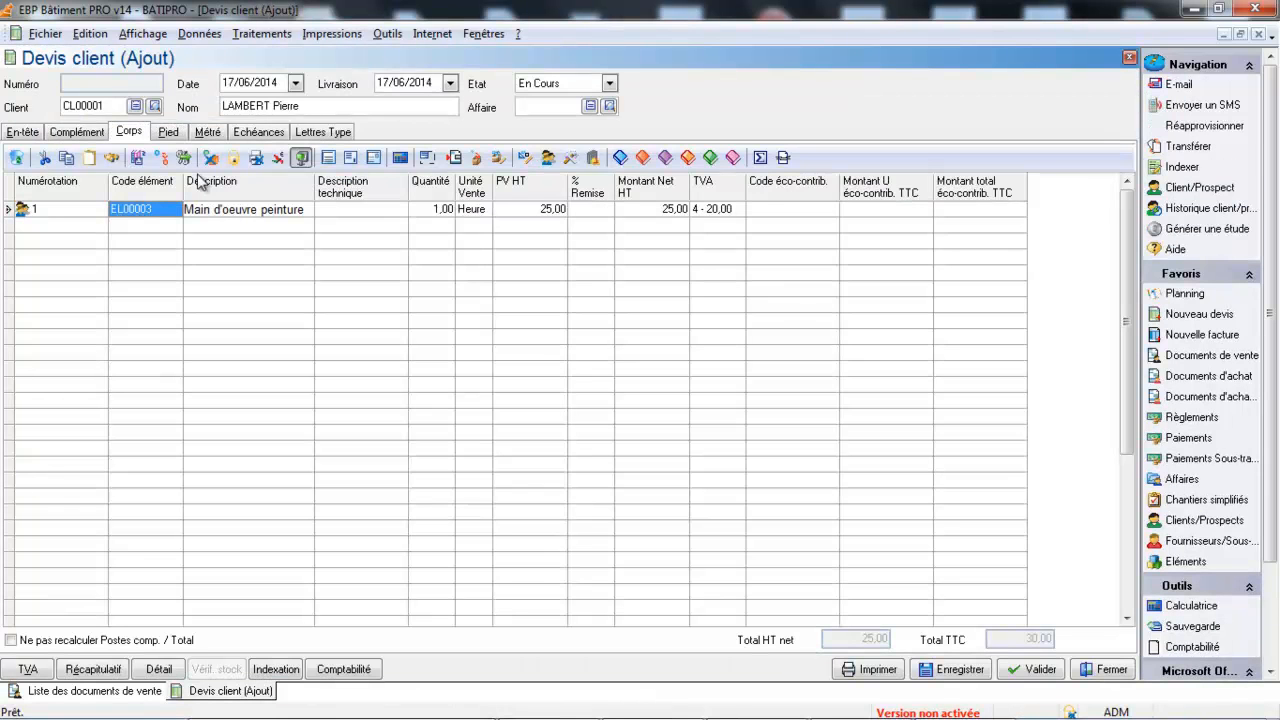
click(440, 208)
text(7)
key(Tab)
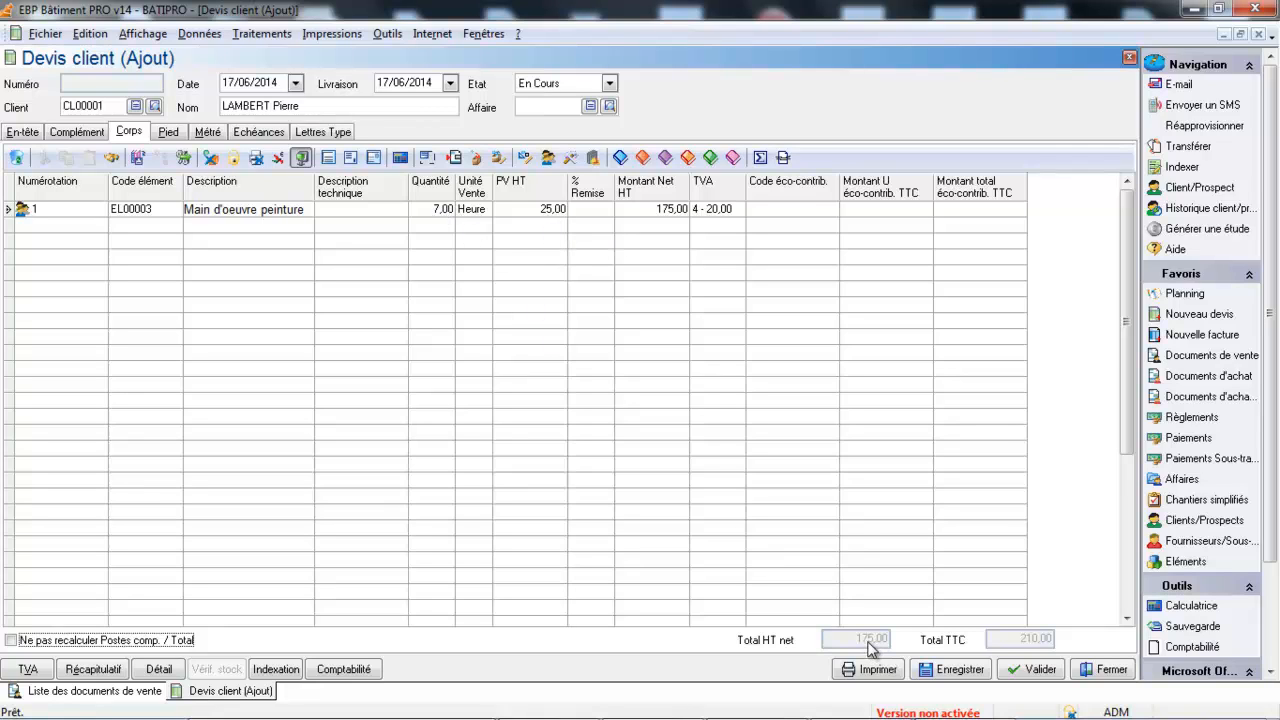
Save the quote and close it
click(960, 669)
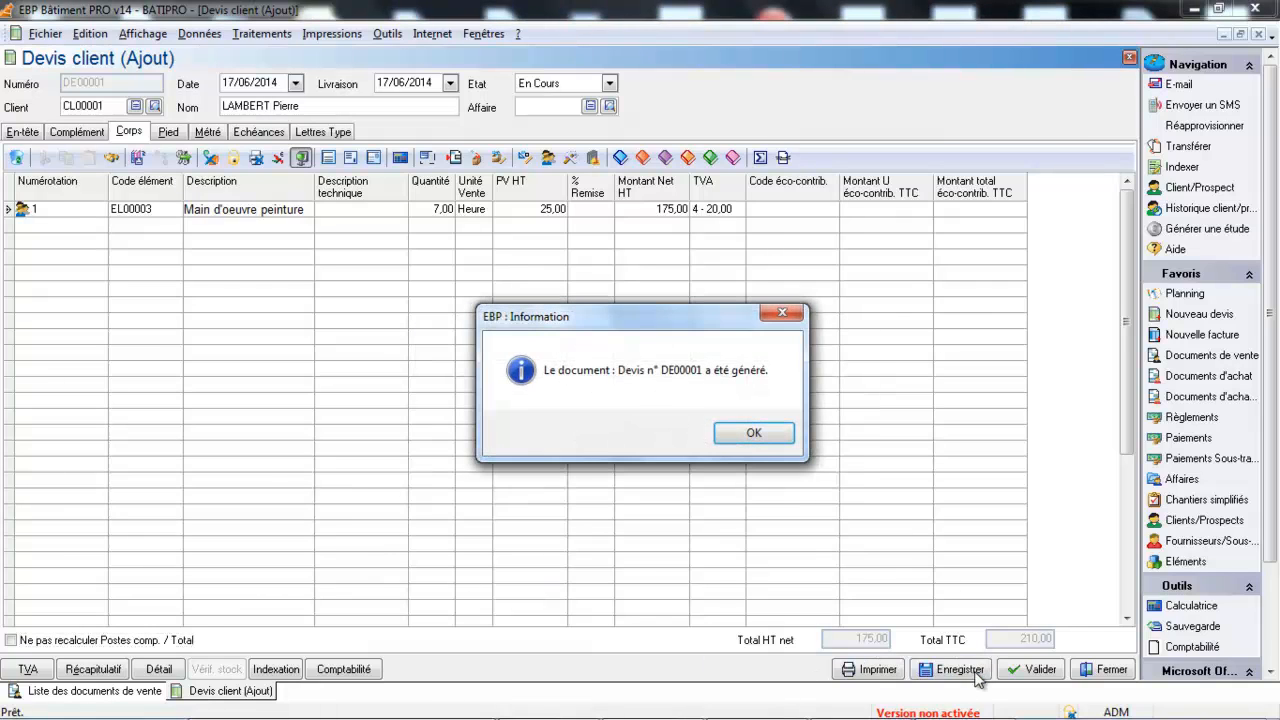
click(756, 434)
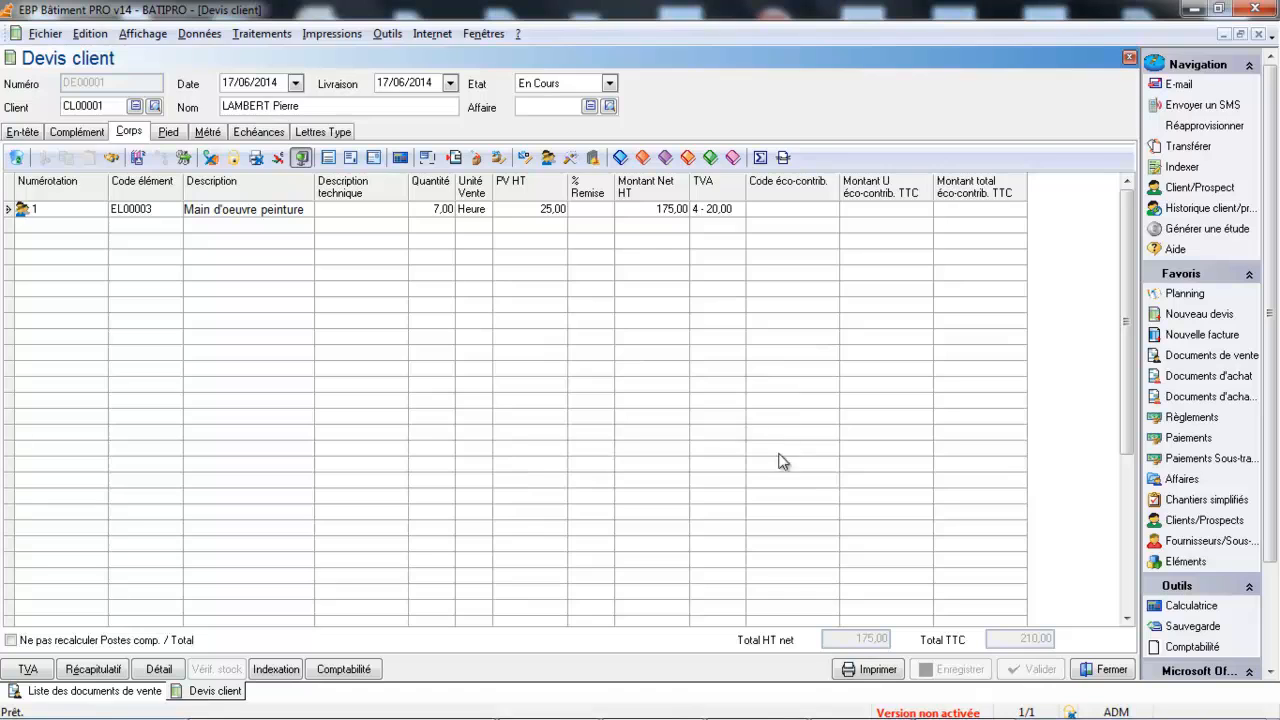
click(1097, 669)
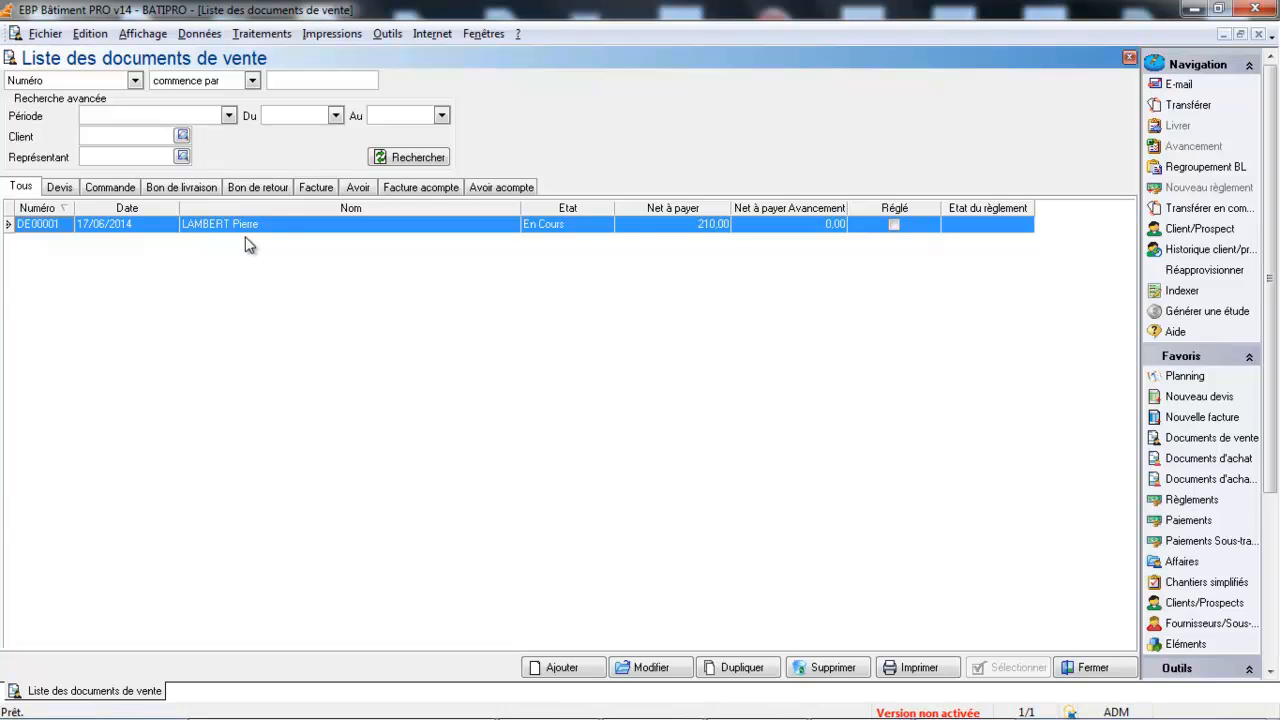
Create a new Facture acompte in the sales documents list and assign it to the same client
click(393, 190)
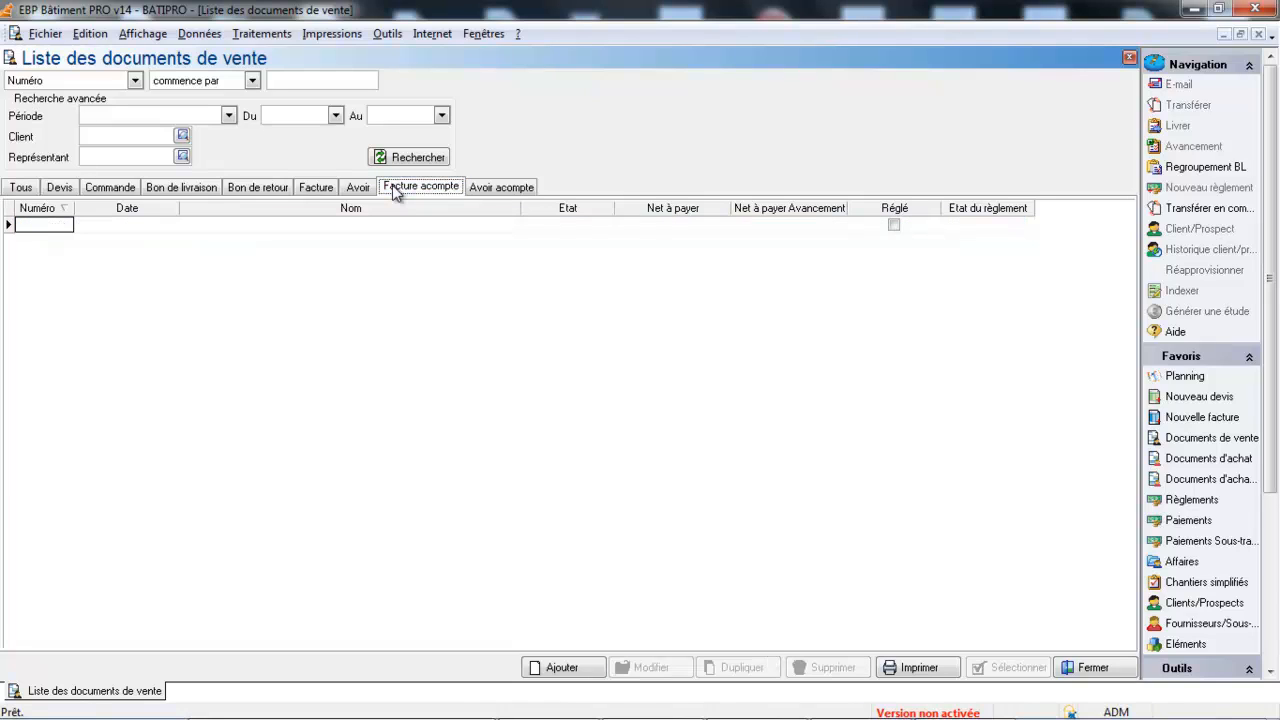
click(562, 667)
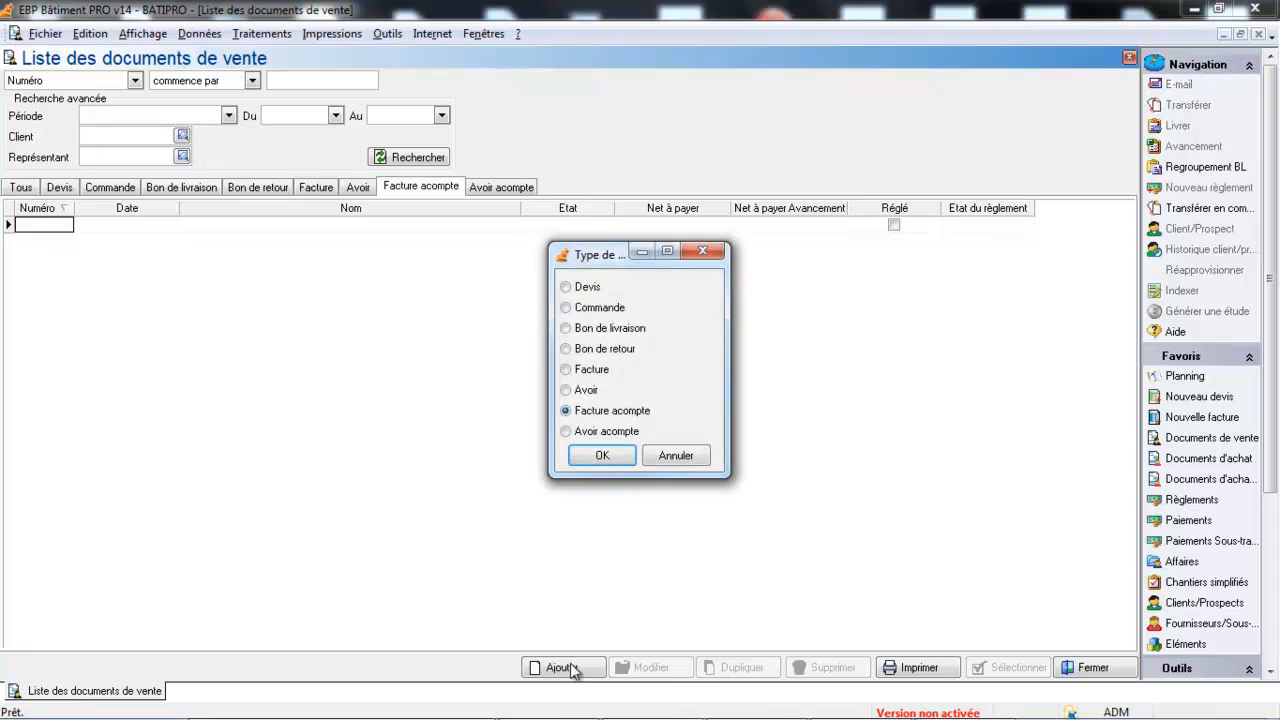
click(602, 457)
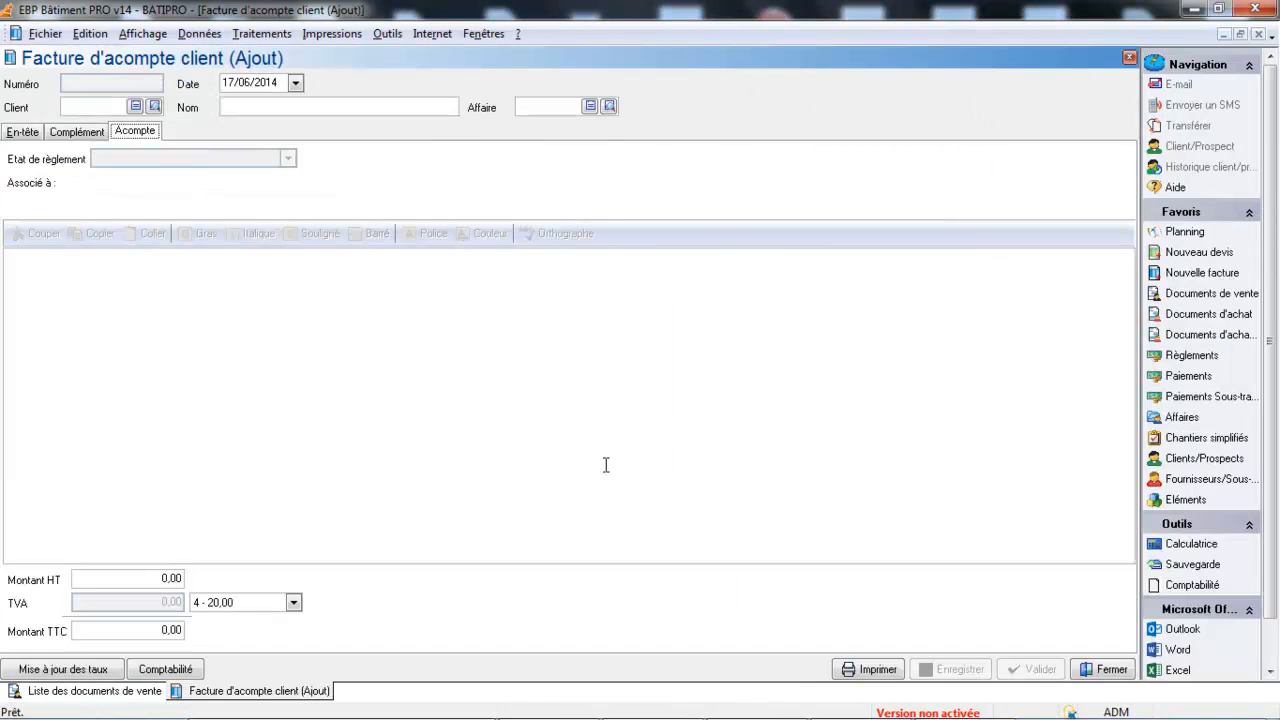
click(153, 106)
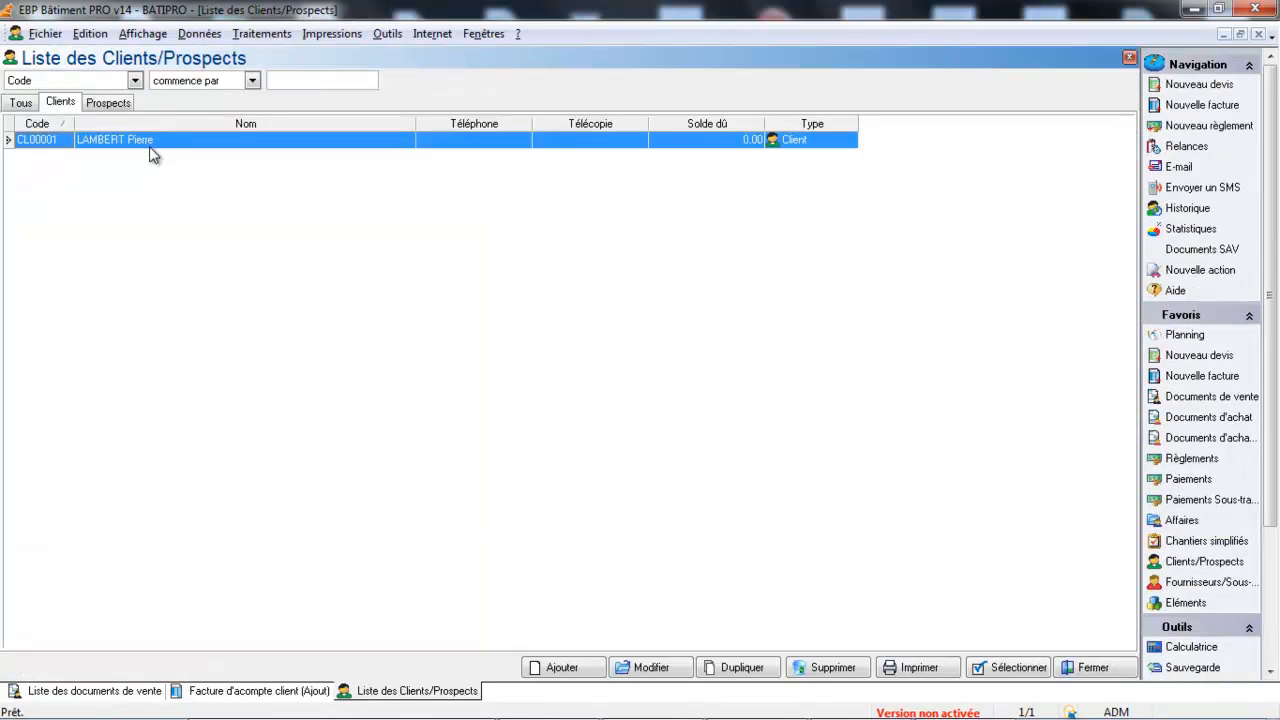
double_click(151, 150)
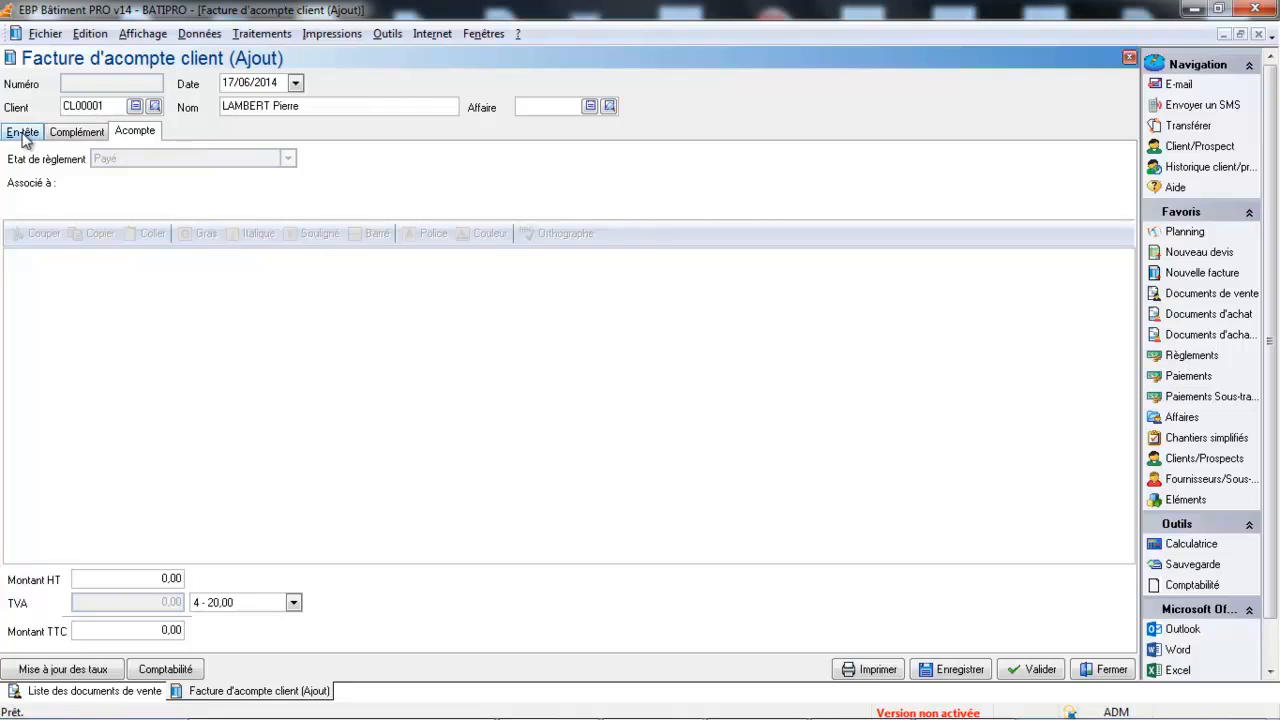
Enter "Acompte reçu de 30%" as the deposit description, set the Montant HT to 50, and save the deposit invoice
click(45, 288)
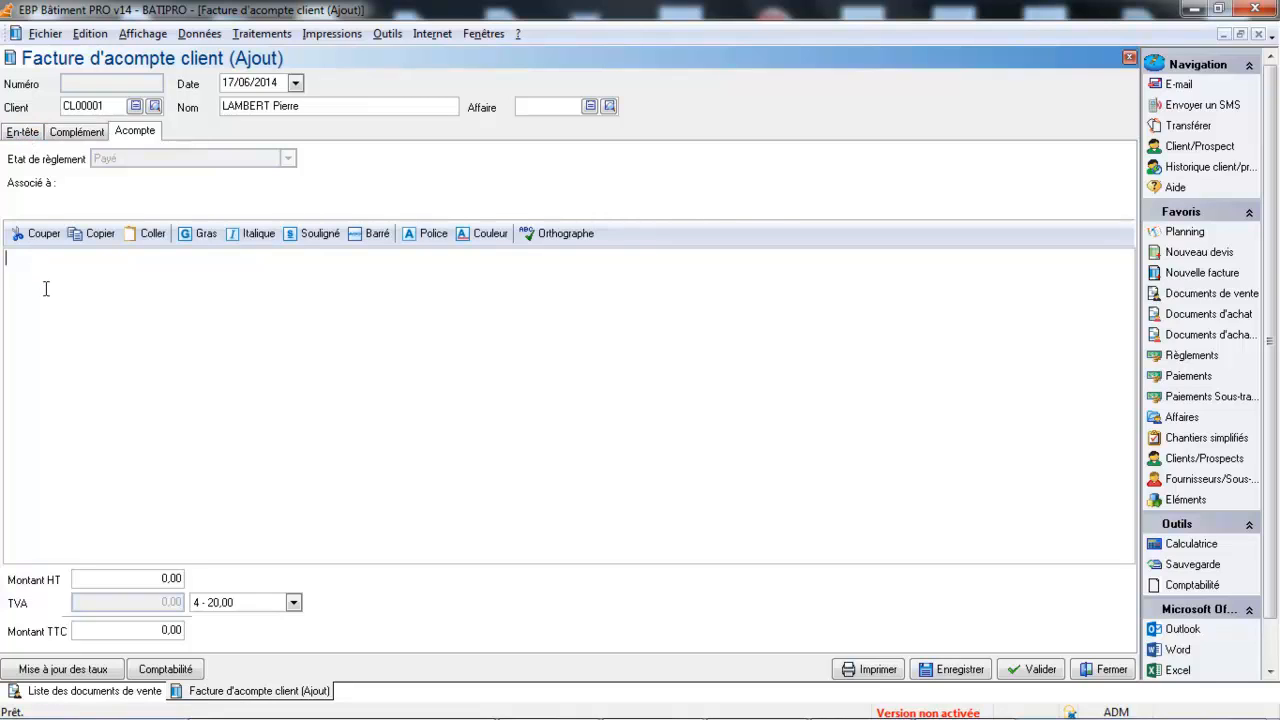
text(Acompte reçu de 30%)
key(Tab)
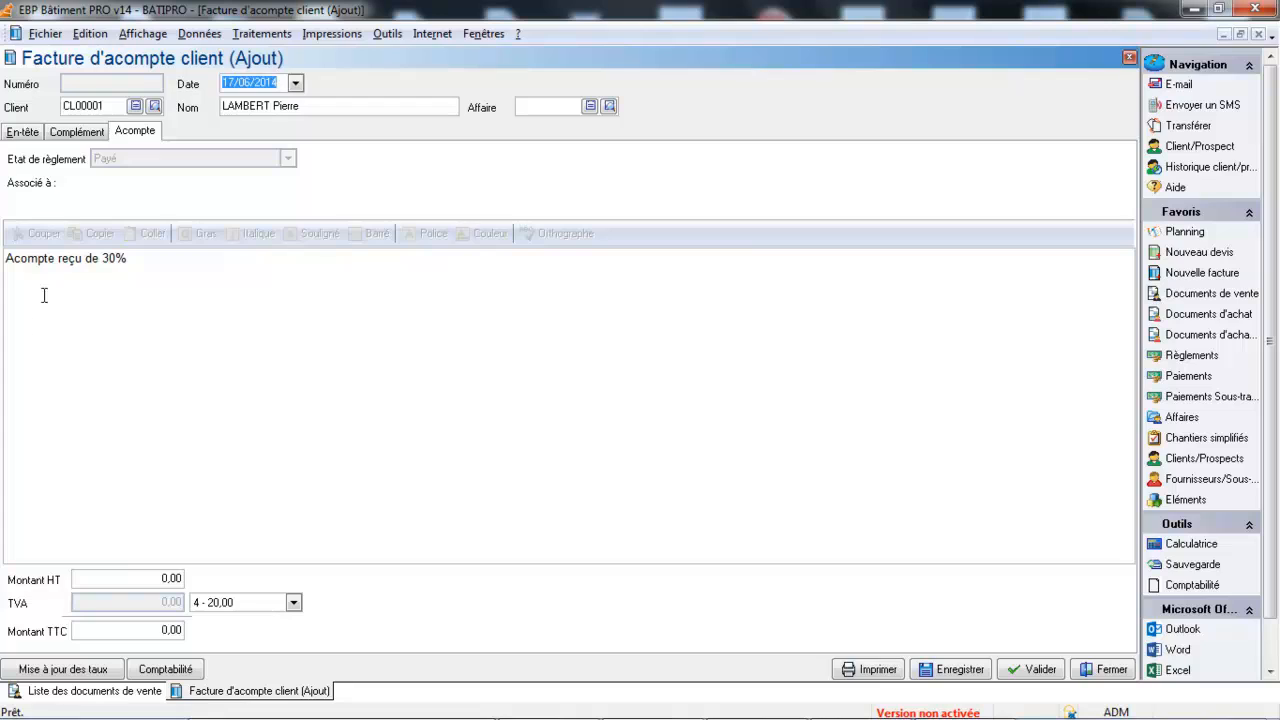
click(96, 581)
text(50)
key(Tab)
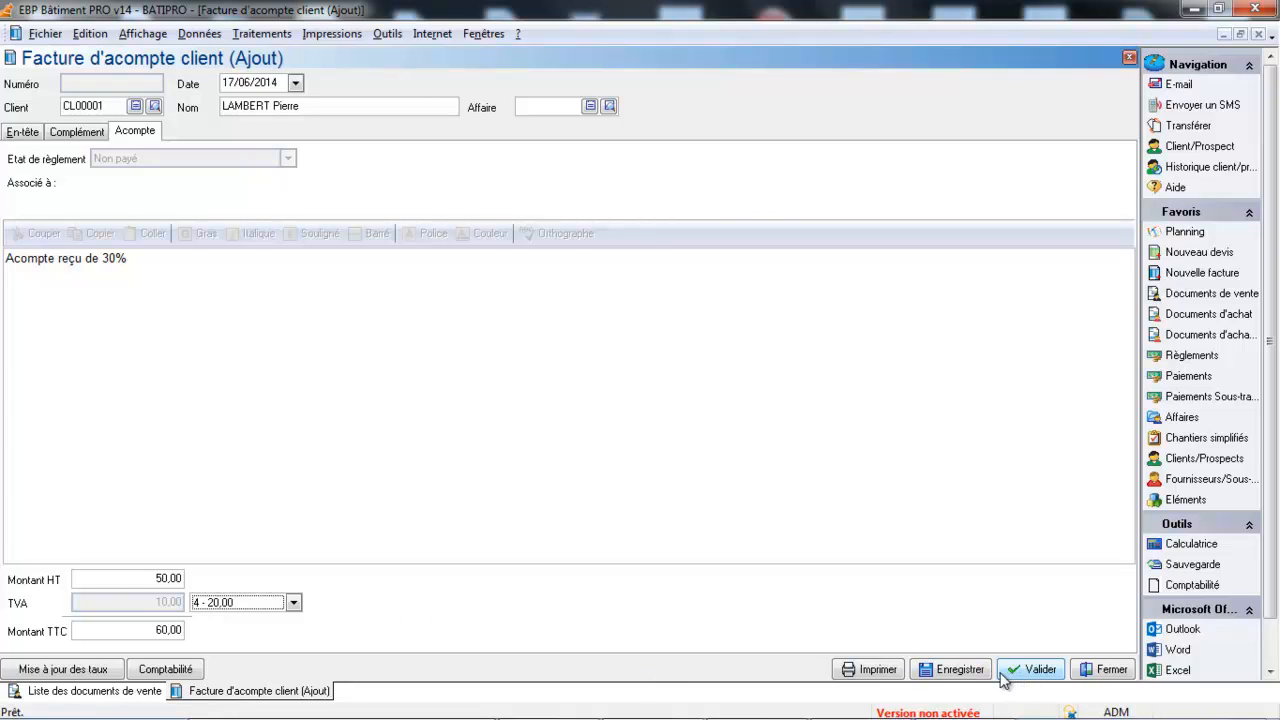
click(955, 669)
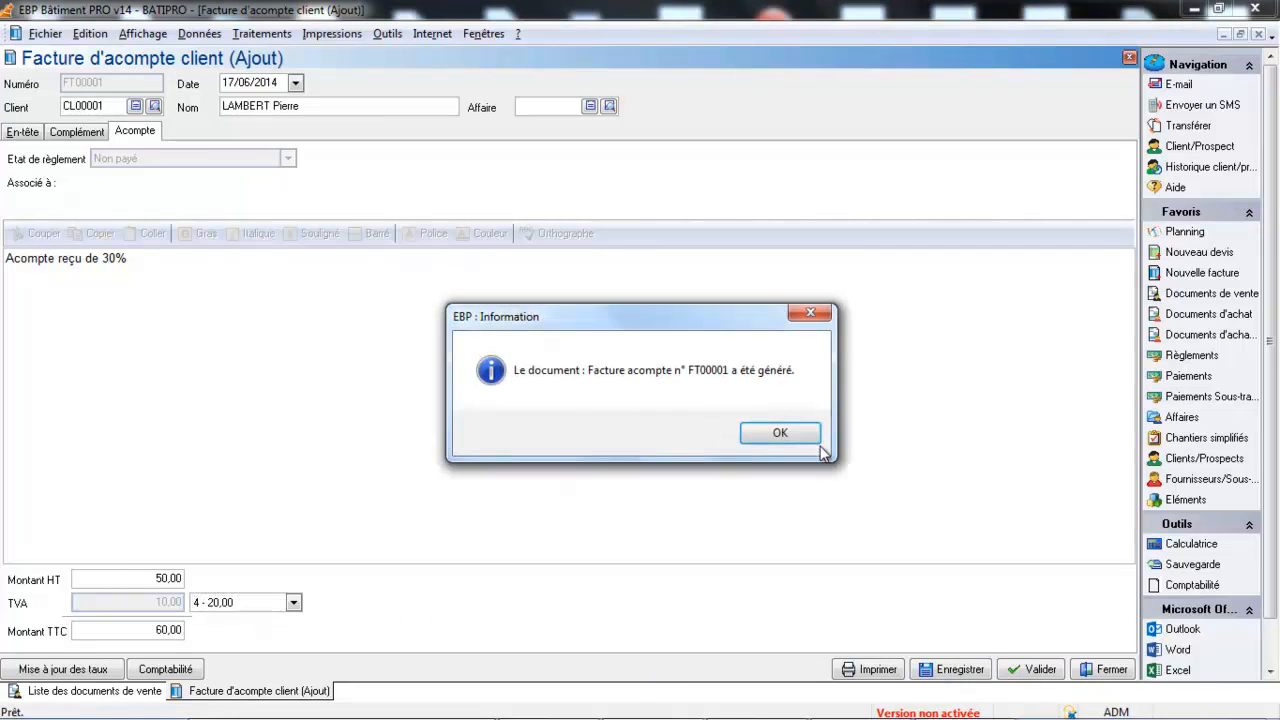
click(806, 438)
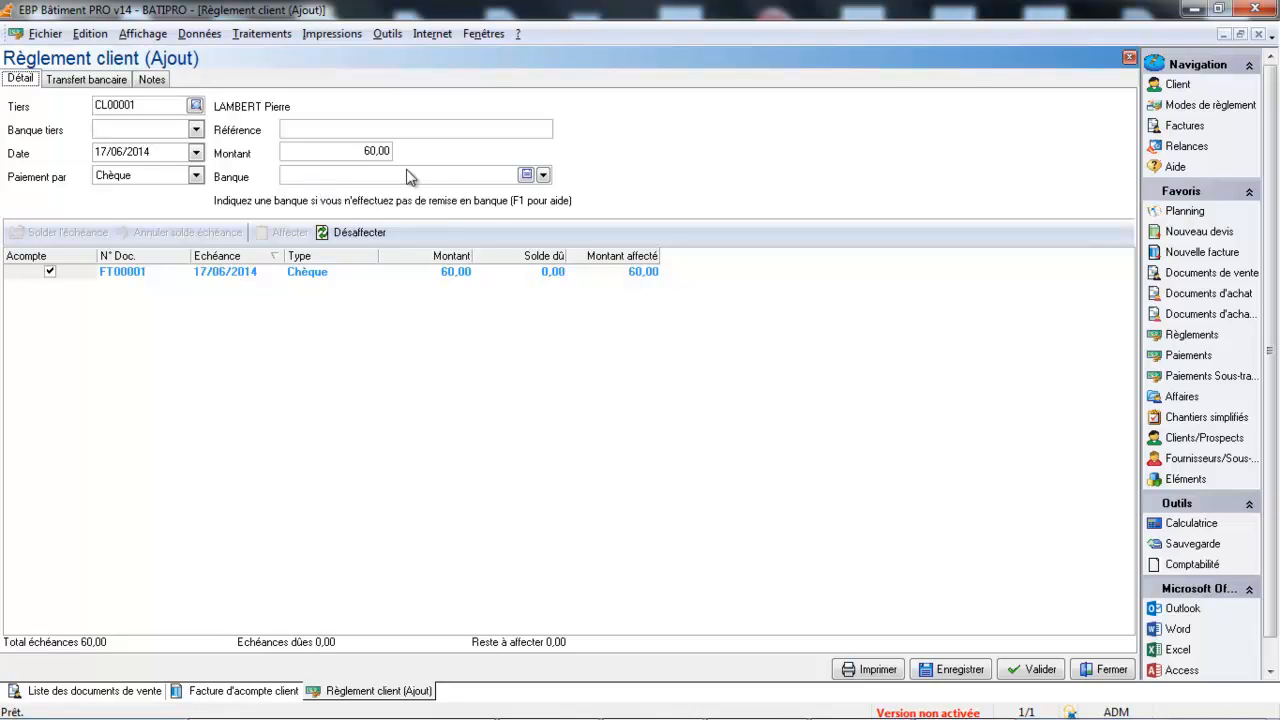
Create a new bank from the client payment's Banque field with code BP and label "Banque populaire"
click(543, 176)
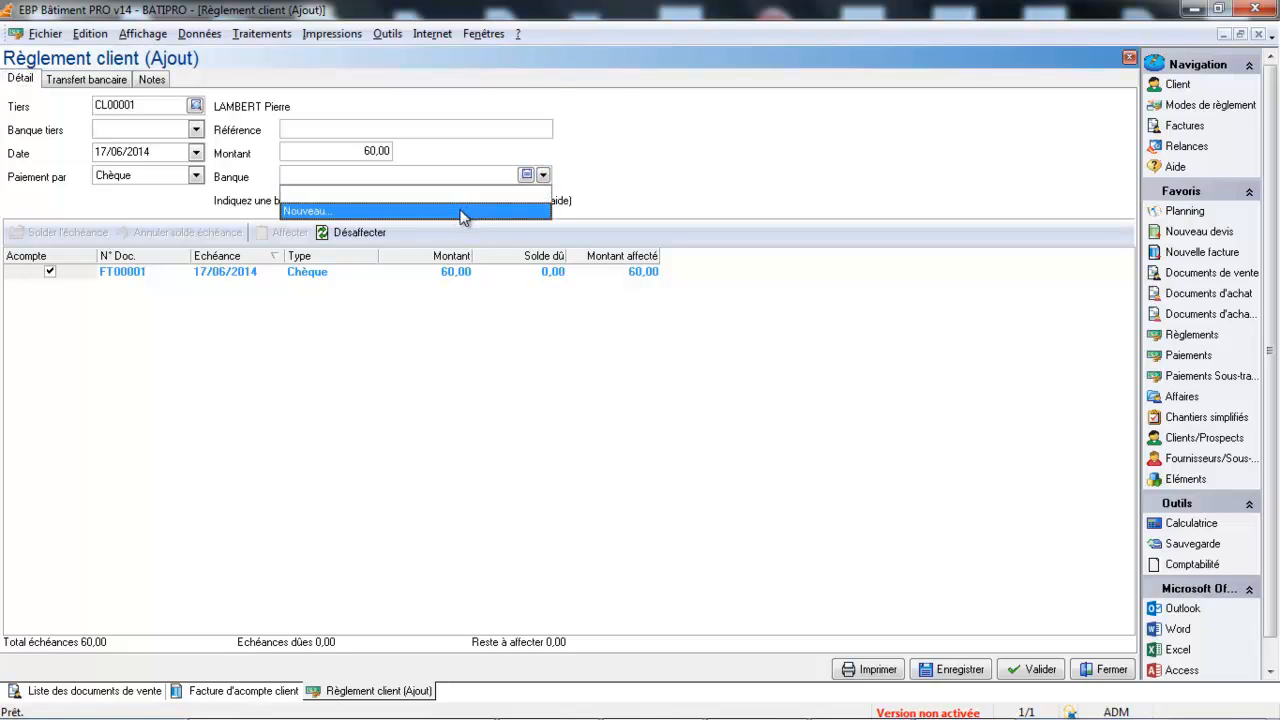
click(463, 212)
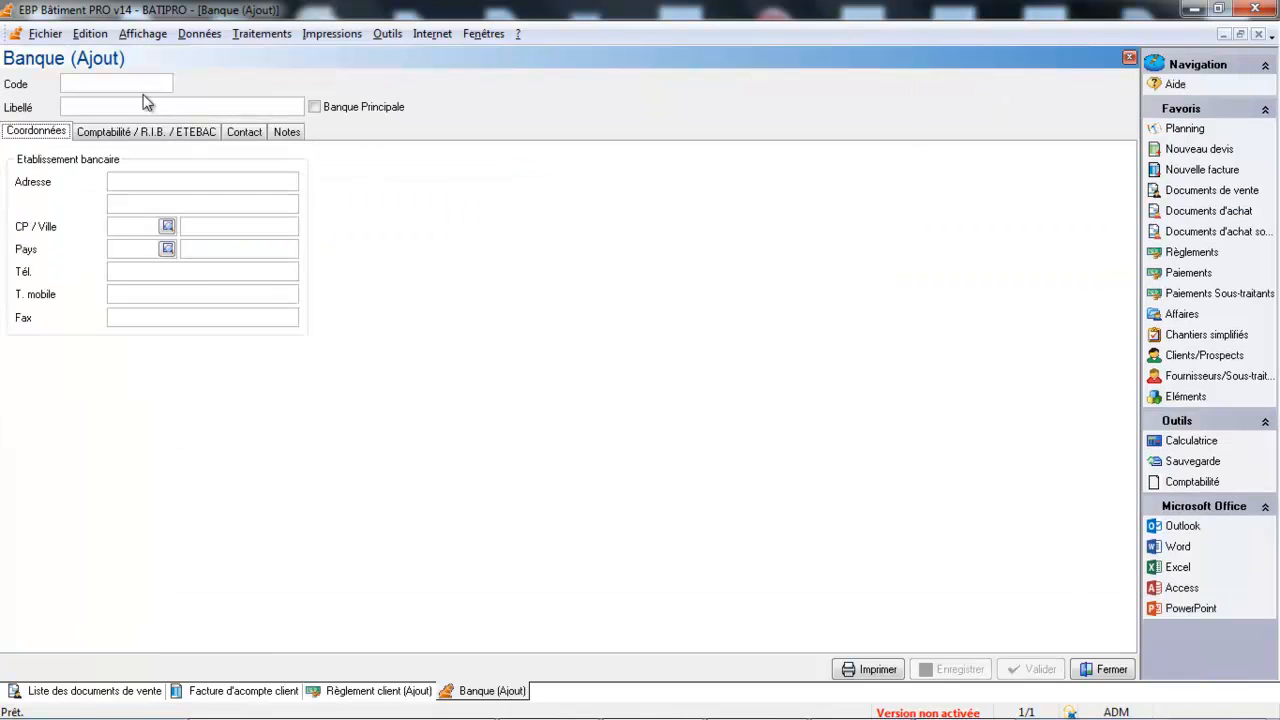
click(135, 88)
text(B)
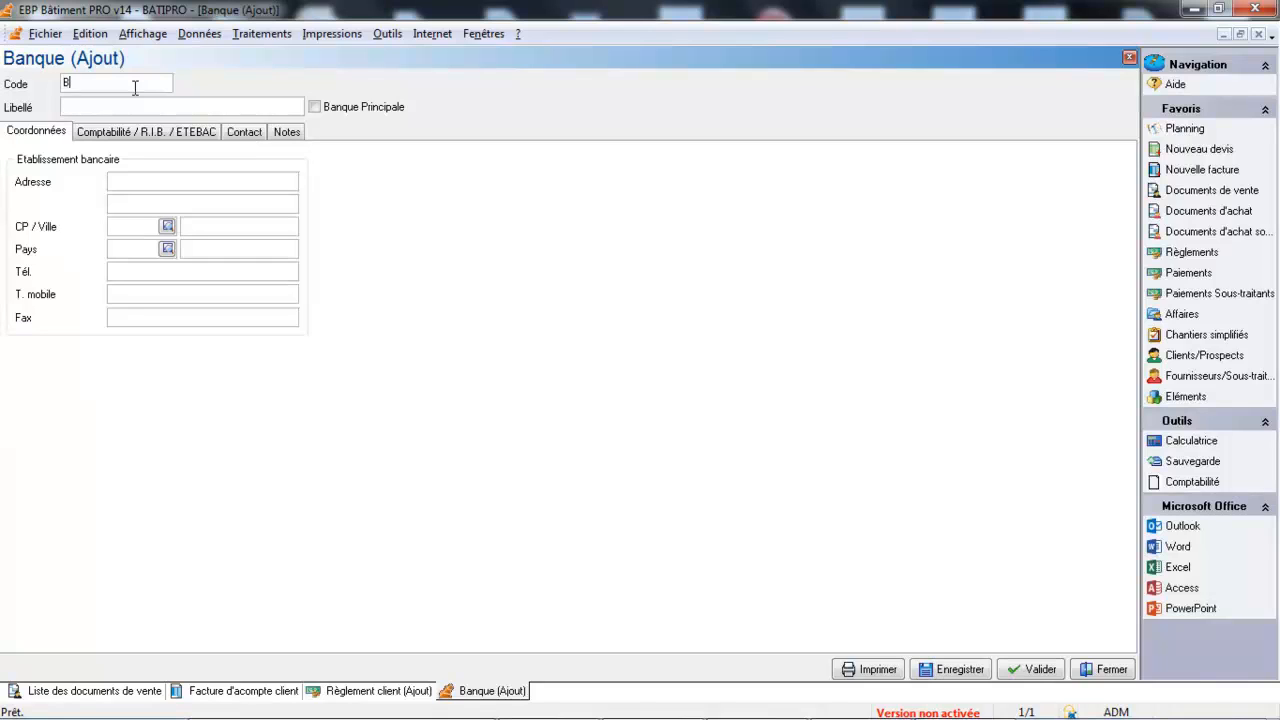
text(PBanque populaire)
key(Tab)
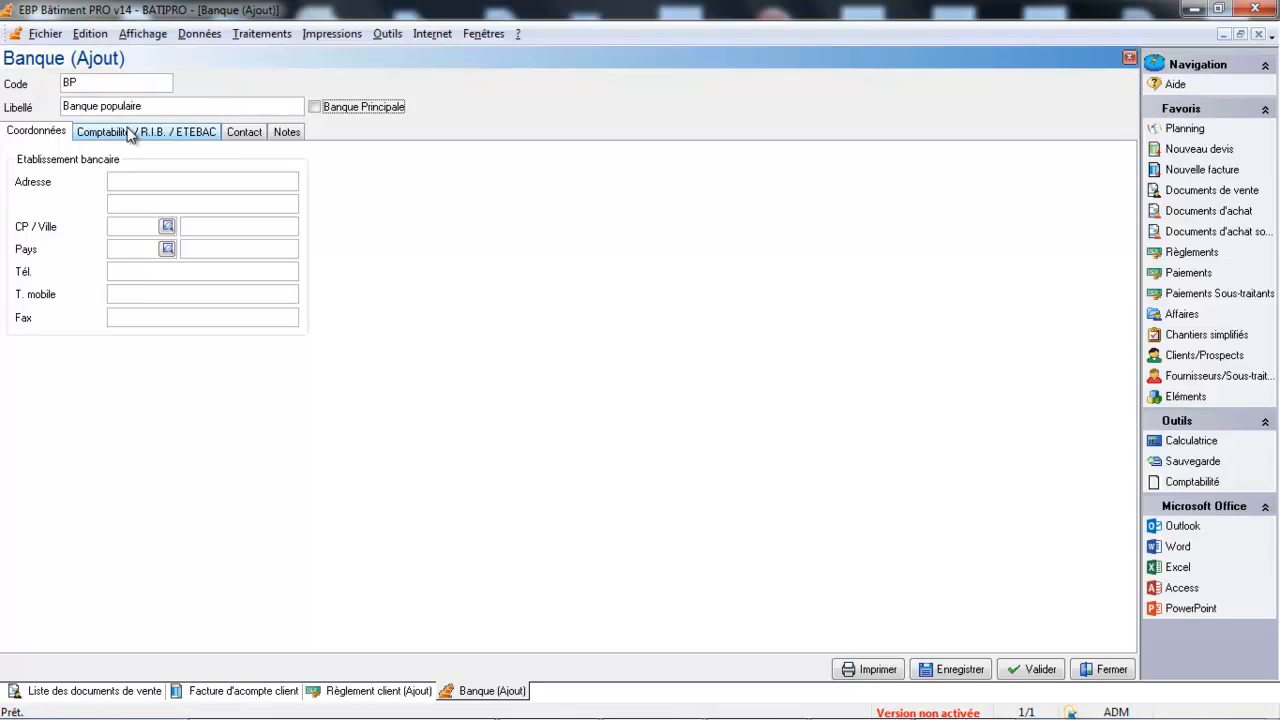
Set the new bank's accounting journal to bp, enter its ledger account number, and validate the bank
click(133, 132)
click(131, 172)
text(bp)
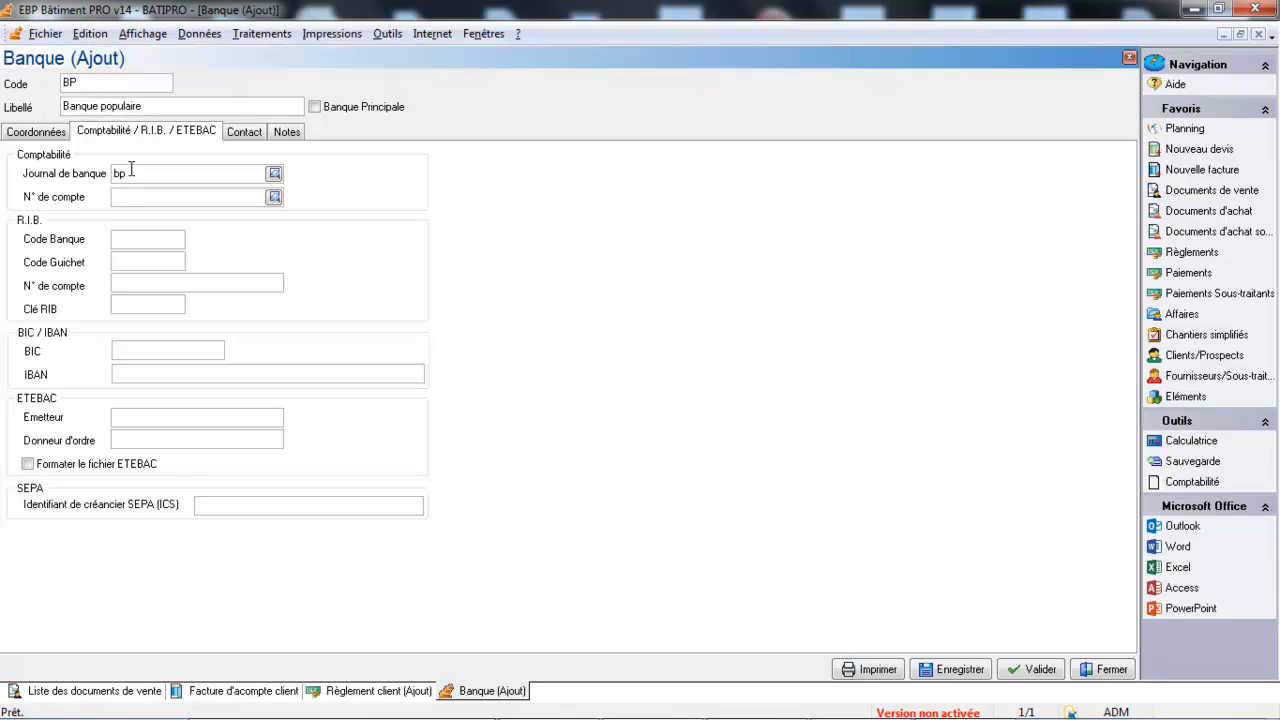
key(Tab)
text(512100)
key(Tab)
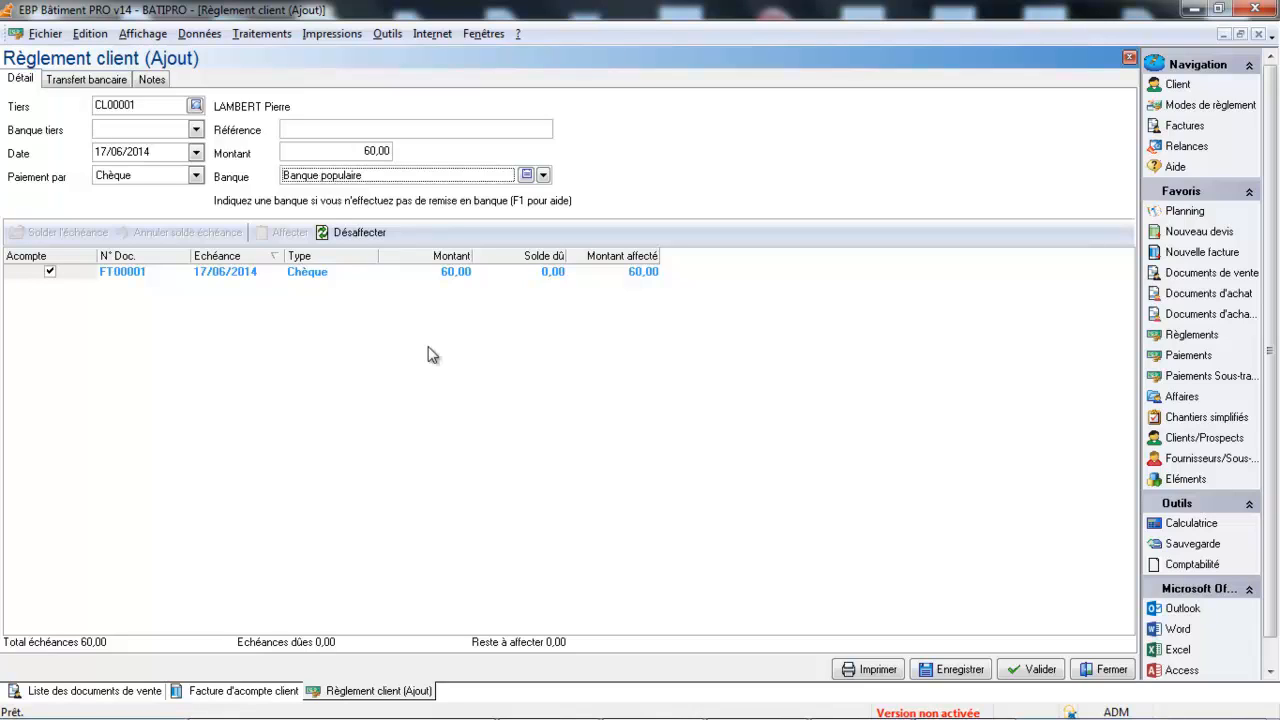
Save the client payment for the deposit invoice and close it
click(950, 676)
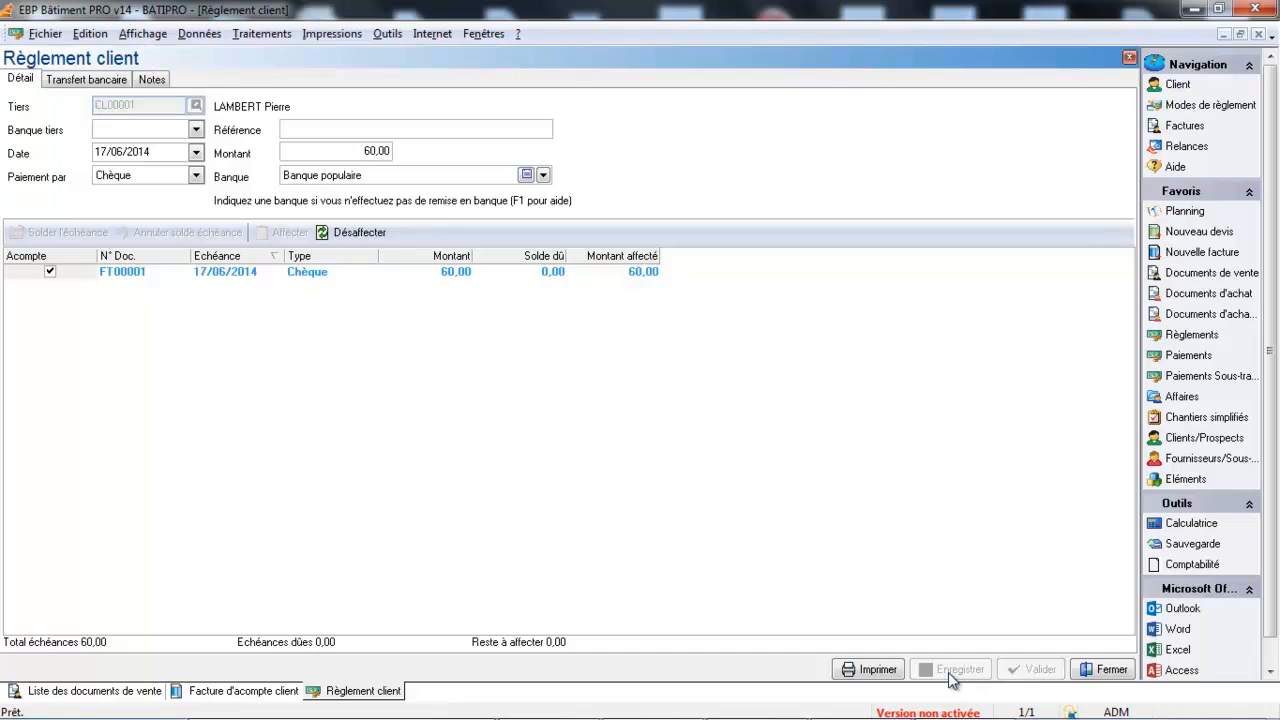
click(1106, 676)
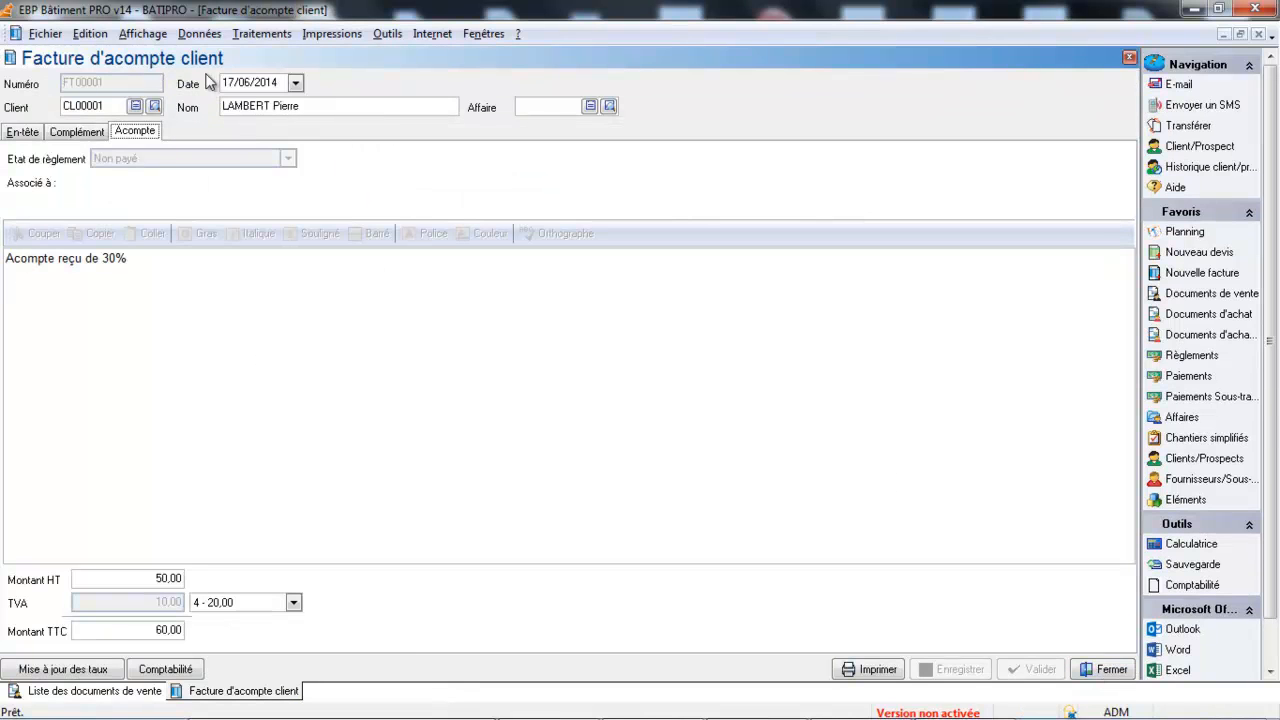
Preview the deposit invoice printout using the "Facture d'acompte" model, examine it down to the totals, and close the preview
click(866, 675)
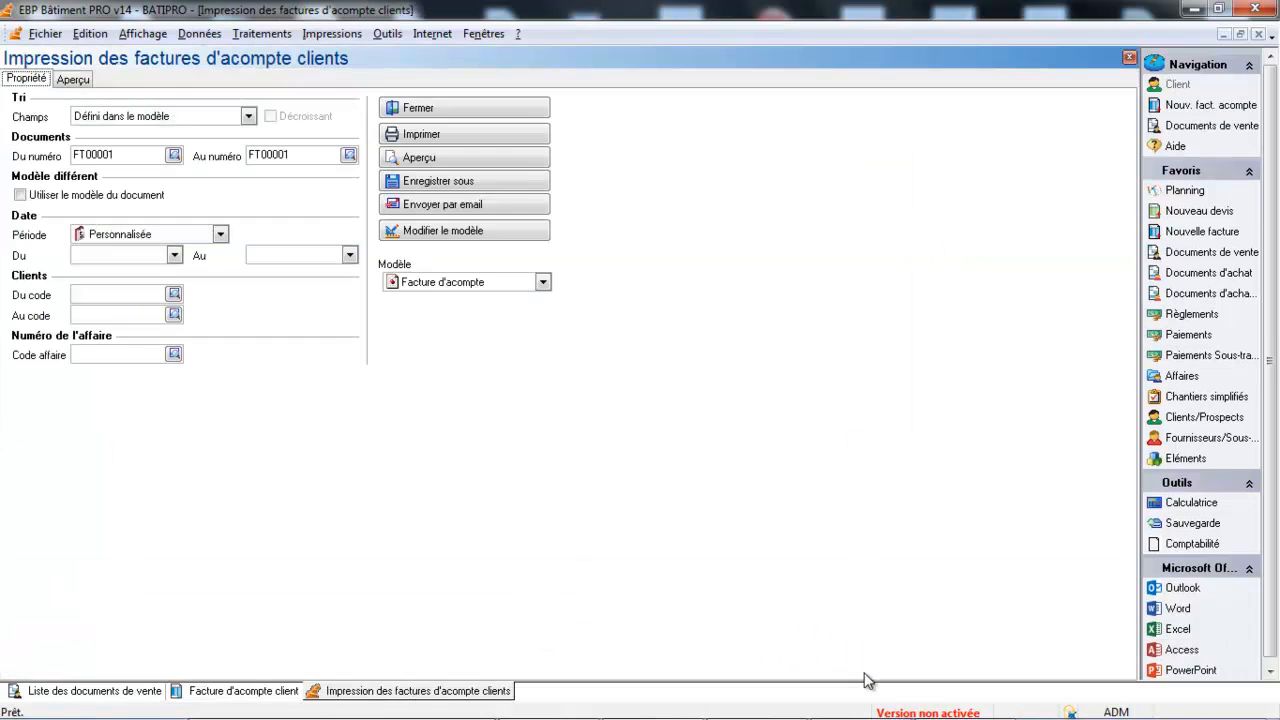
click(449, 158)
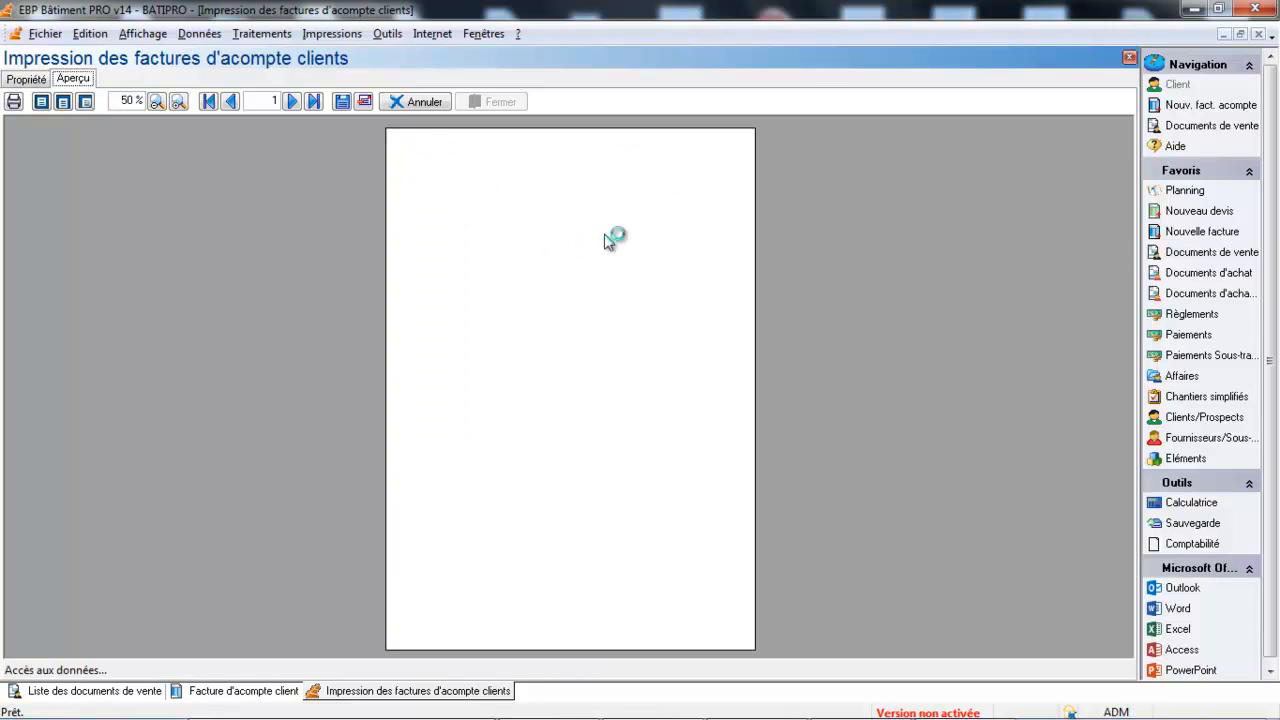
click(178, 101)
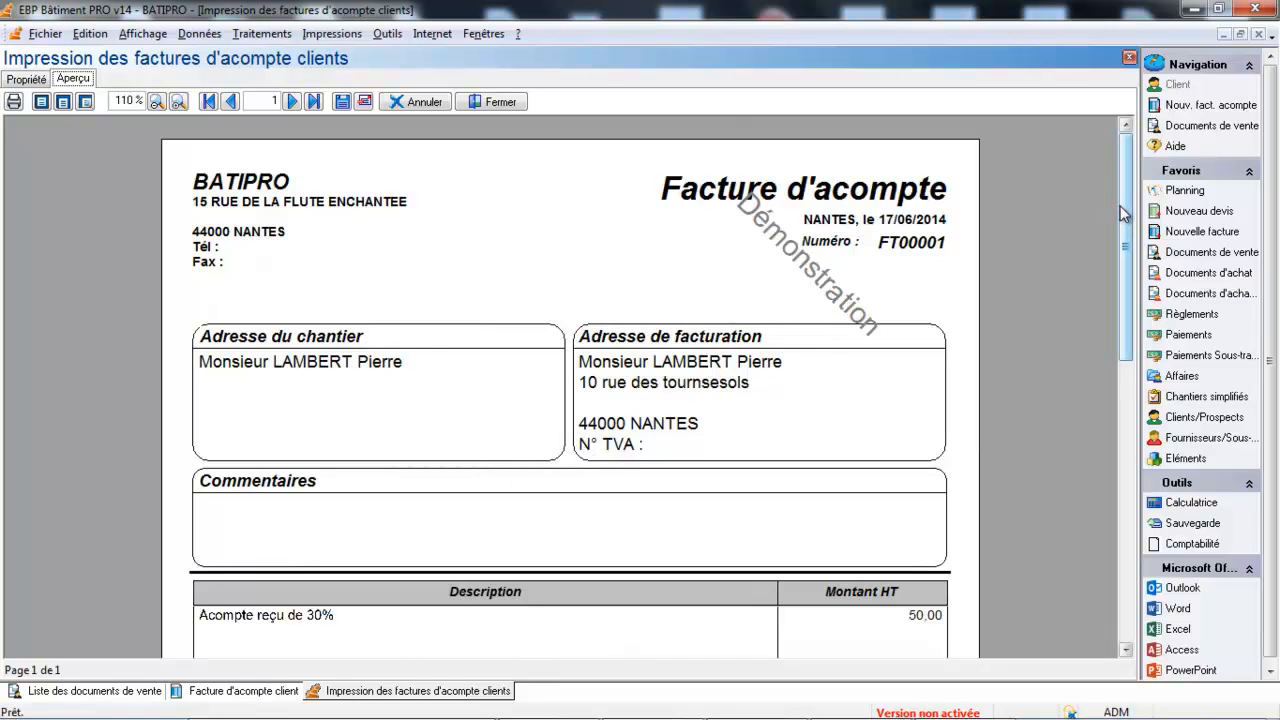
scroll(793, 290, down, 5)
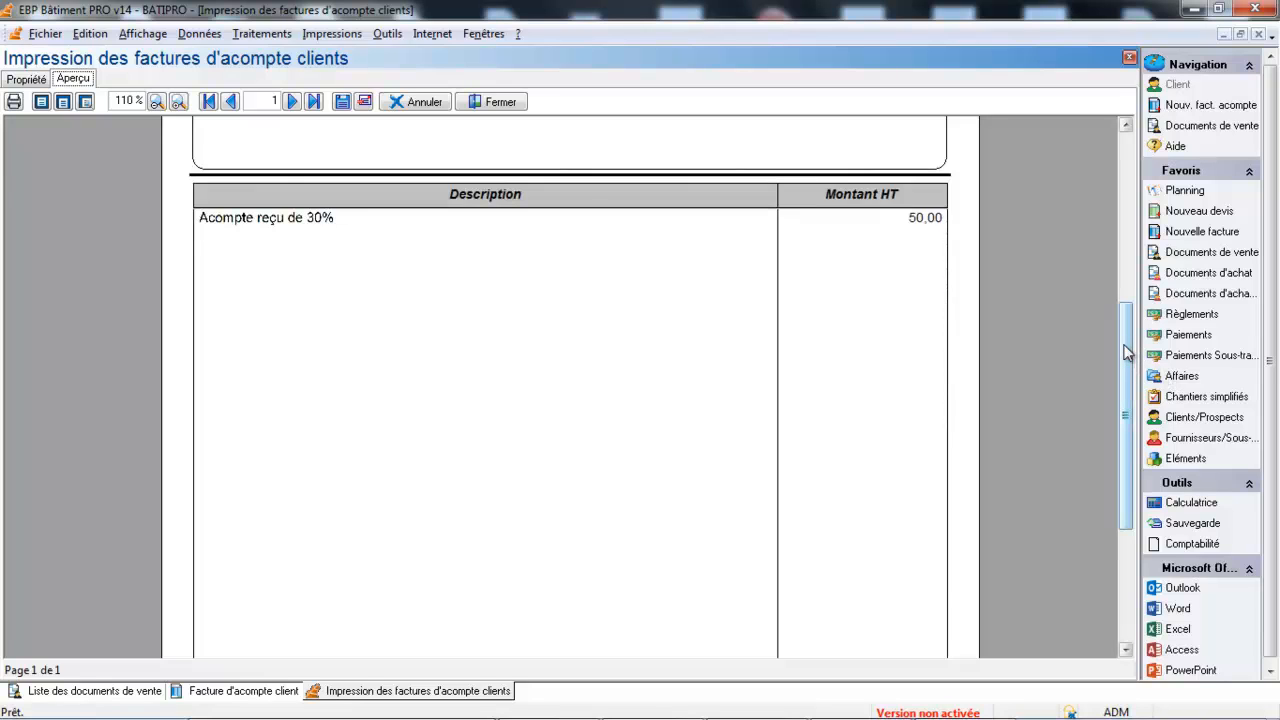
drag(1127, 352, 1129, 466)
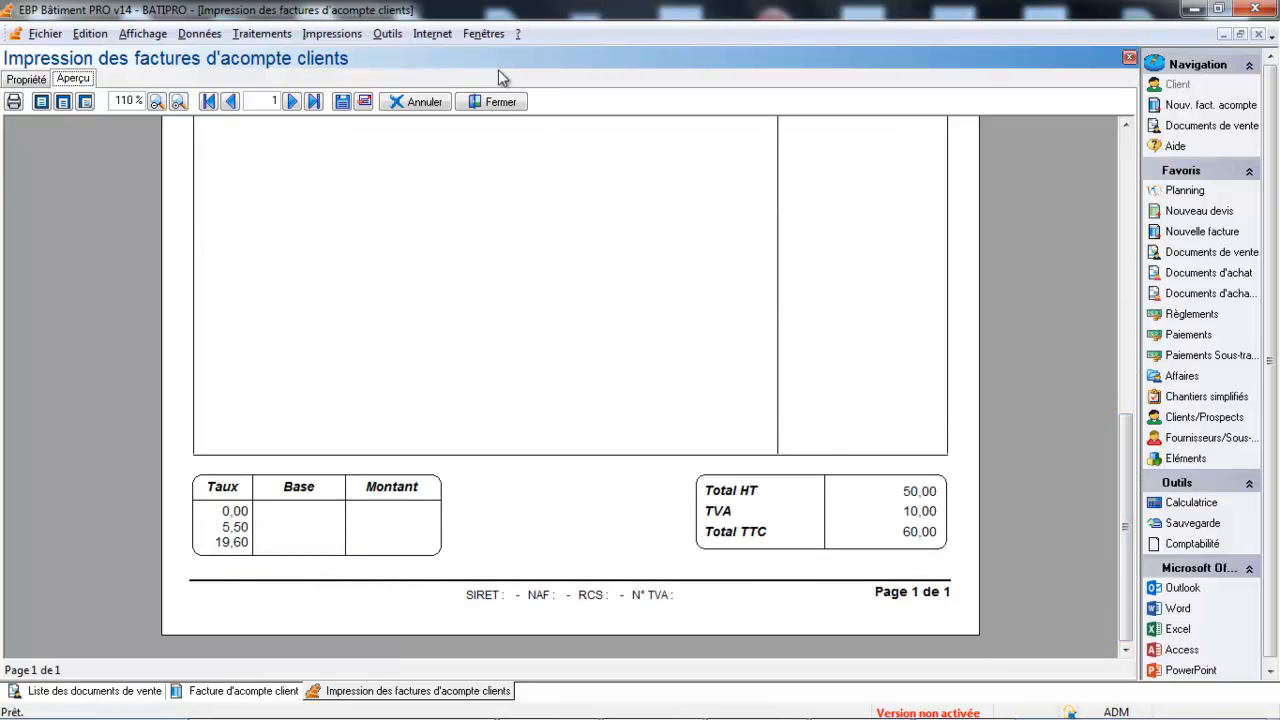
click(501, 102)
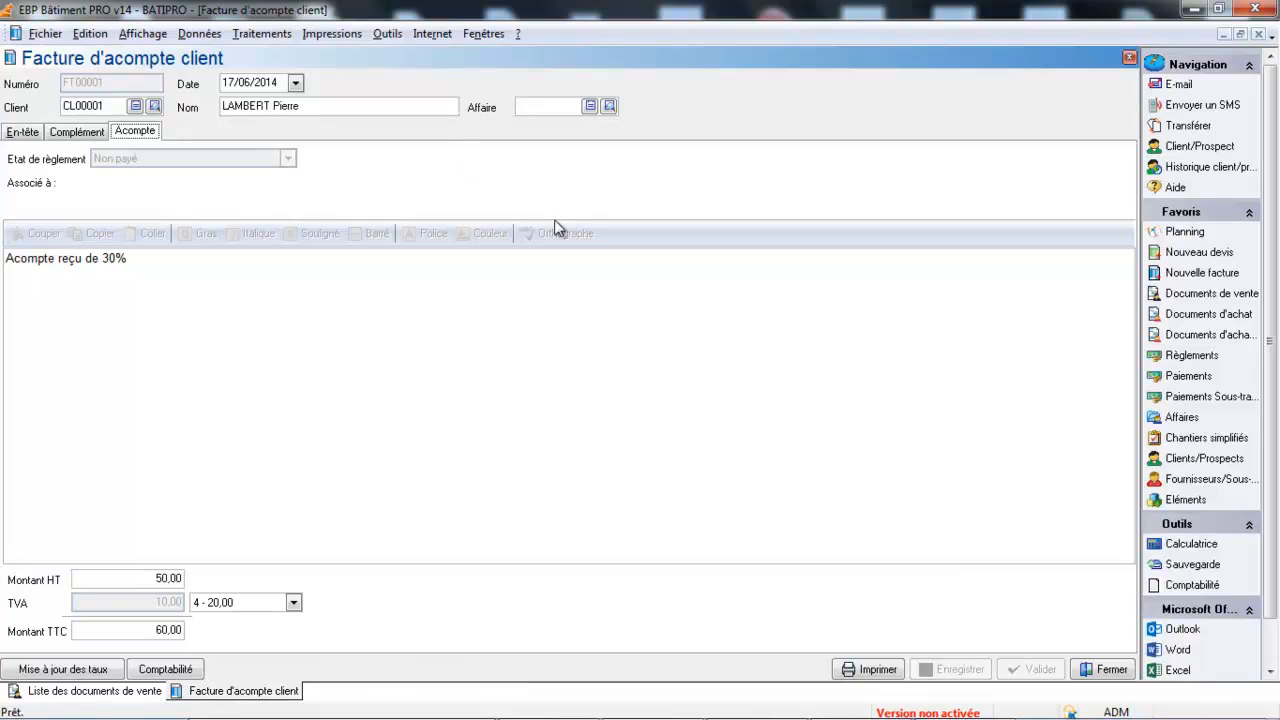
Close the deposit invoice, transfer the client's quote into a Facture dated 17/06/2014, and open the generated invoice
click(1108, 670)
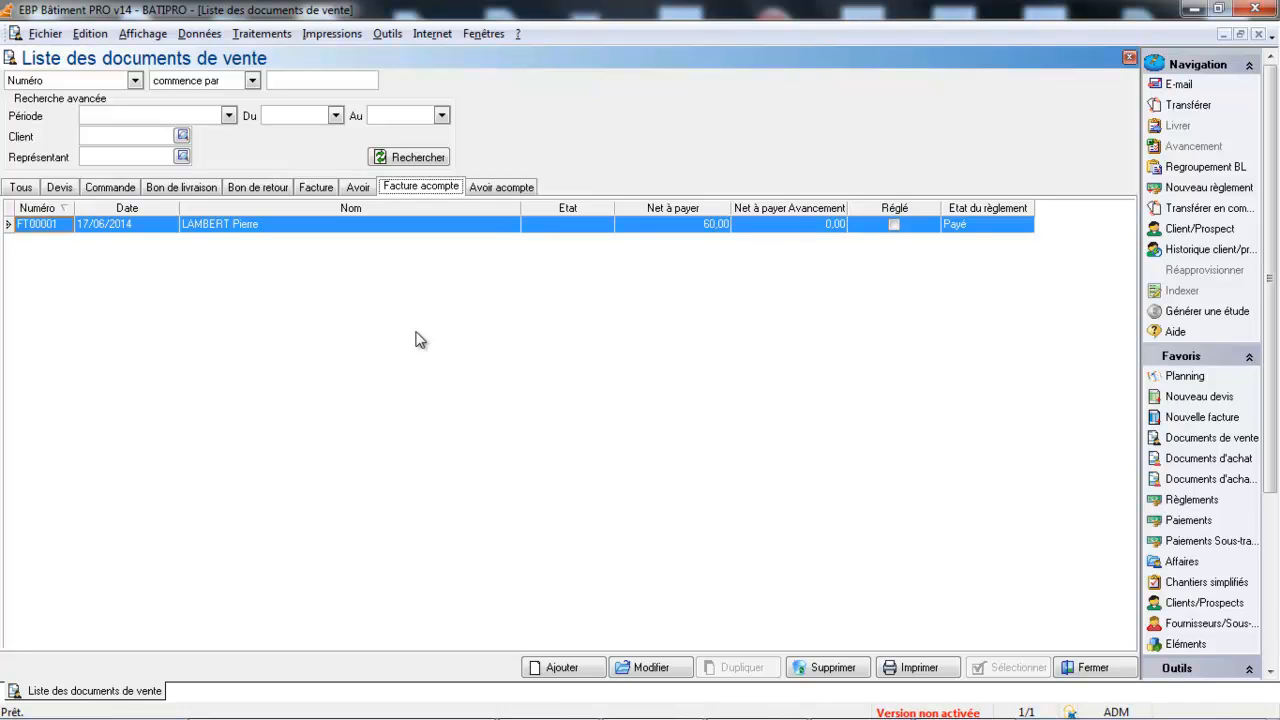
click(58, 190)
right_click(96, 226)
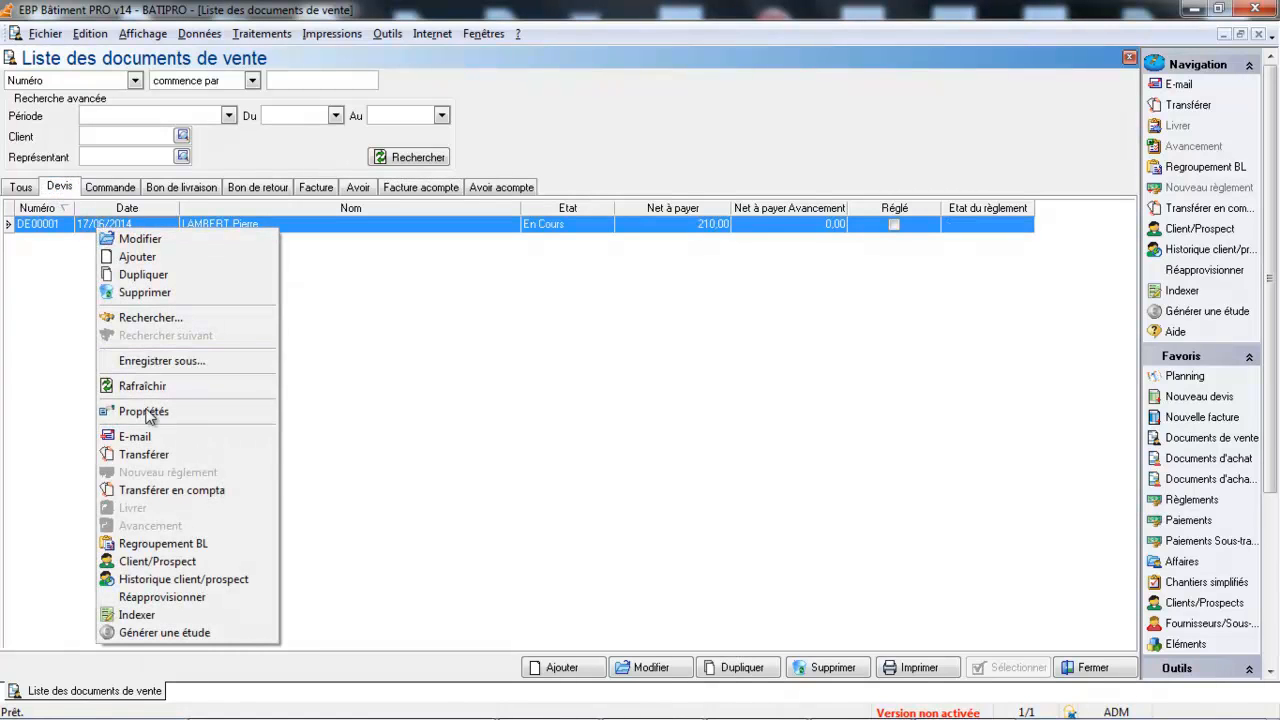
click(144, 455)
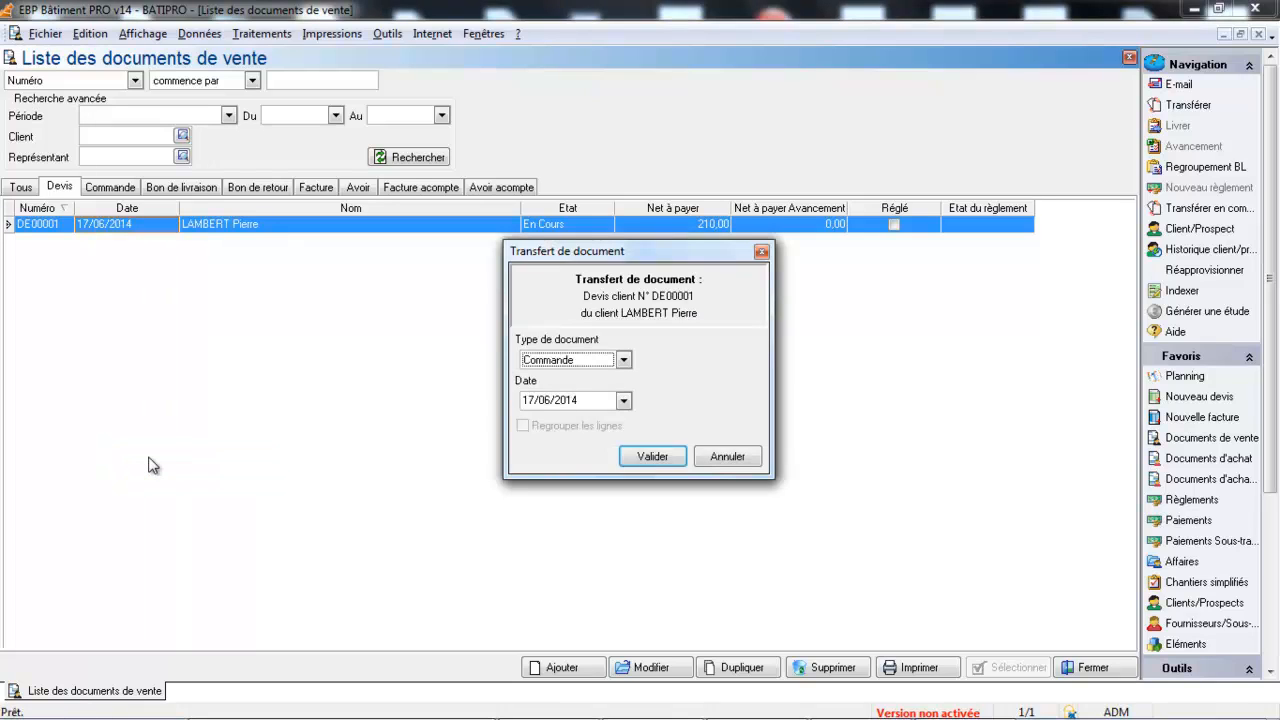
click(623, 361)
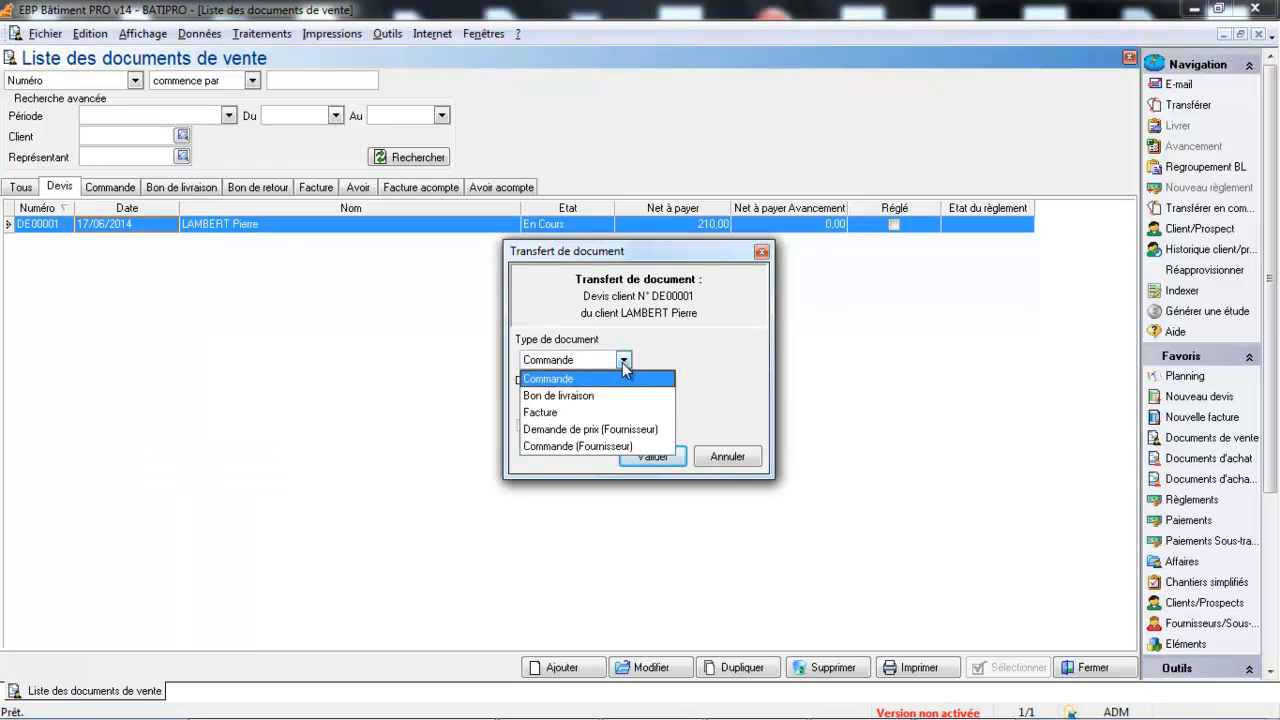
click(614, 414)
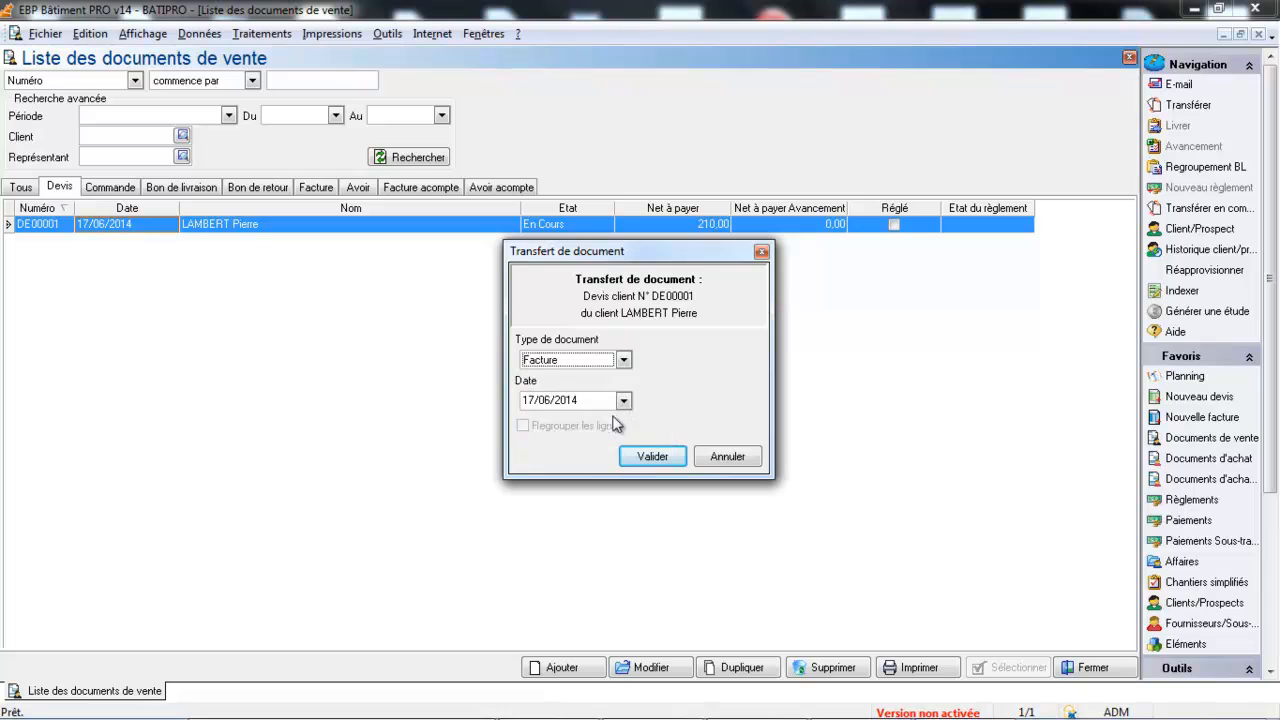
click(645, 456)
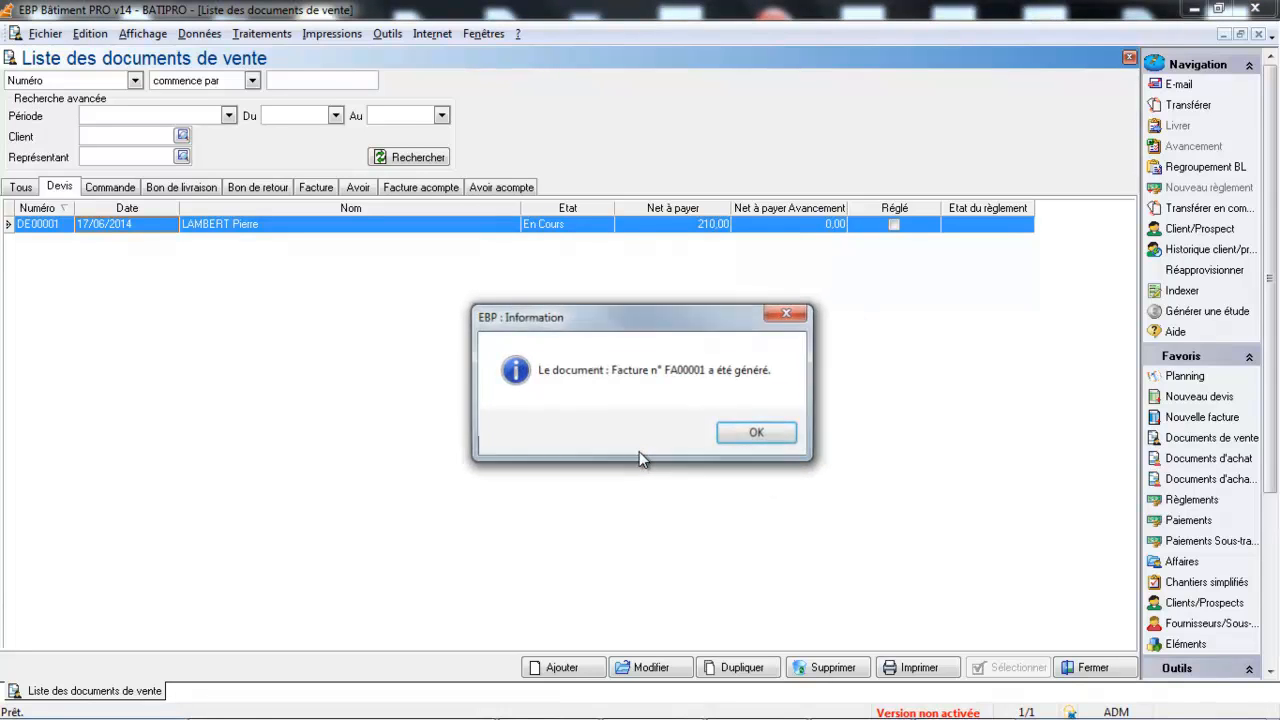
click(757, 431)
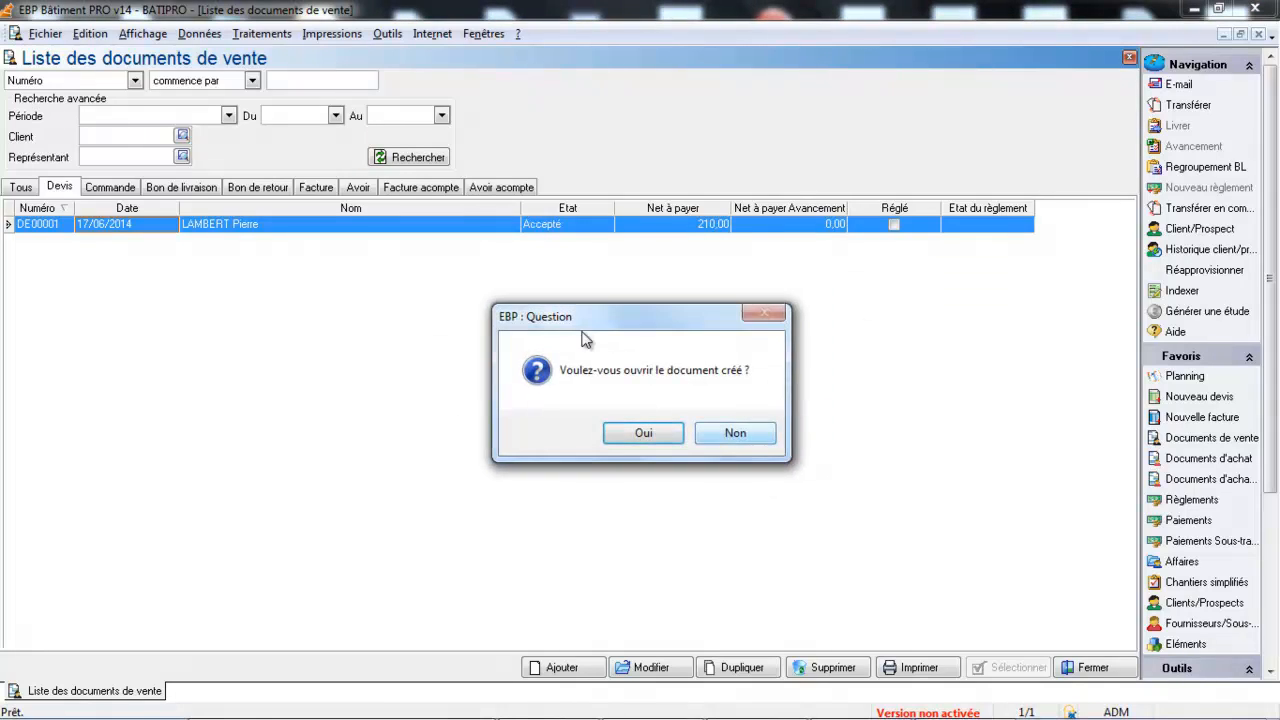
click(643, 432)
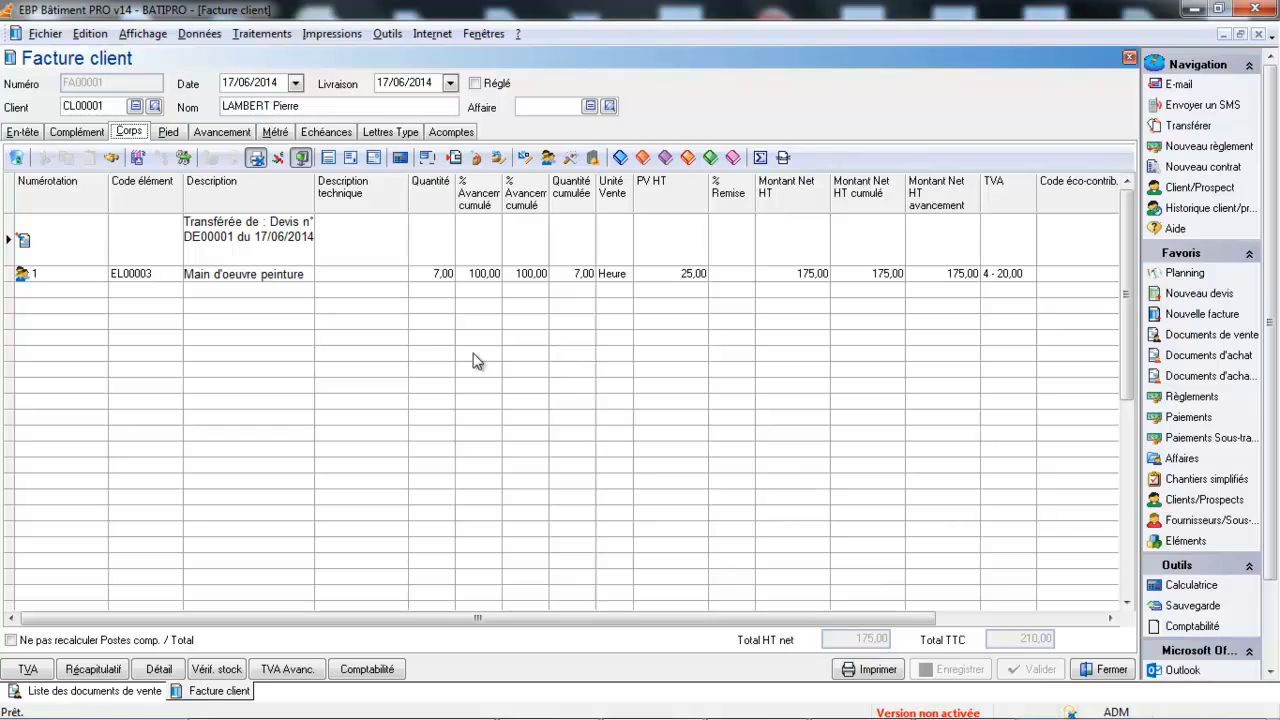
Assign the client's existing deposit invoice to the new client invoice
click(452, 133)
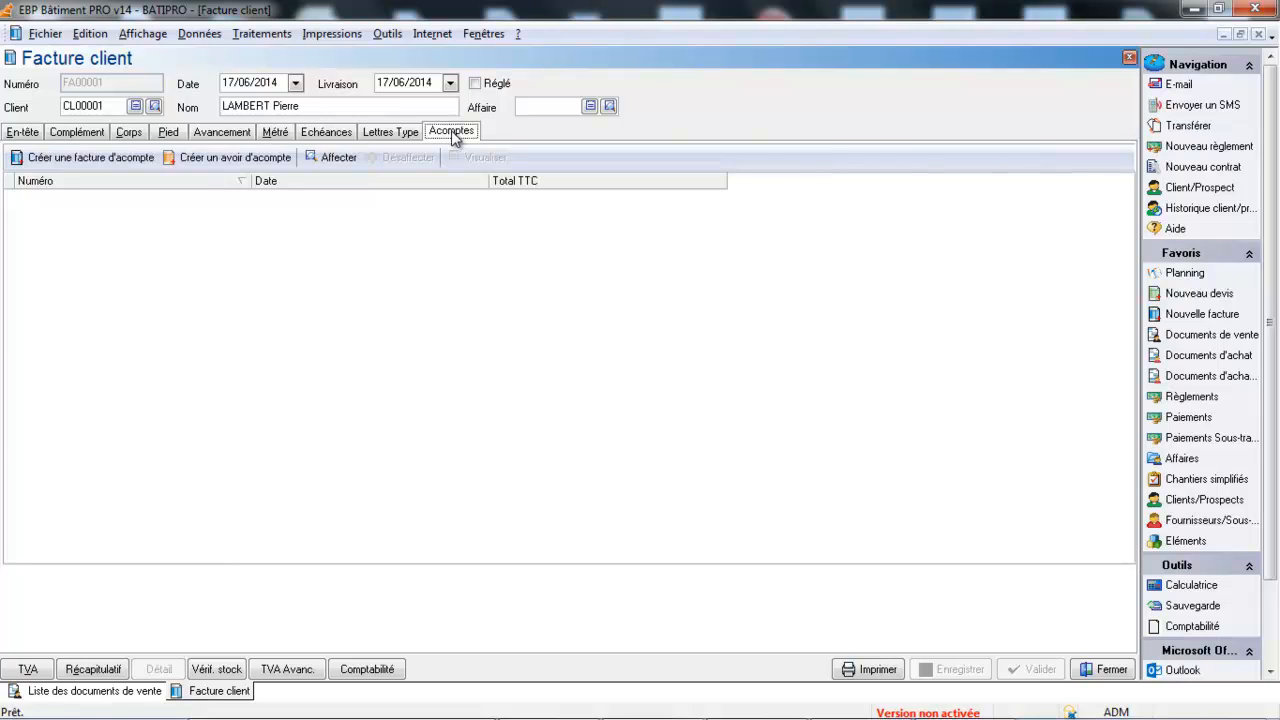
click(336, 158)
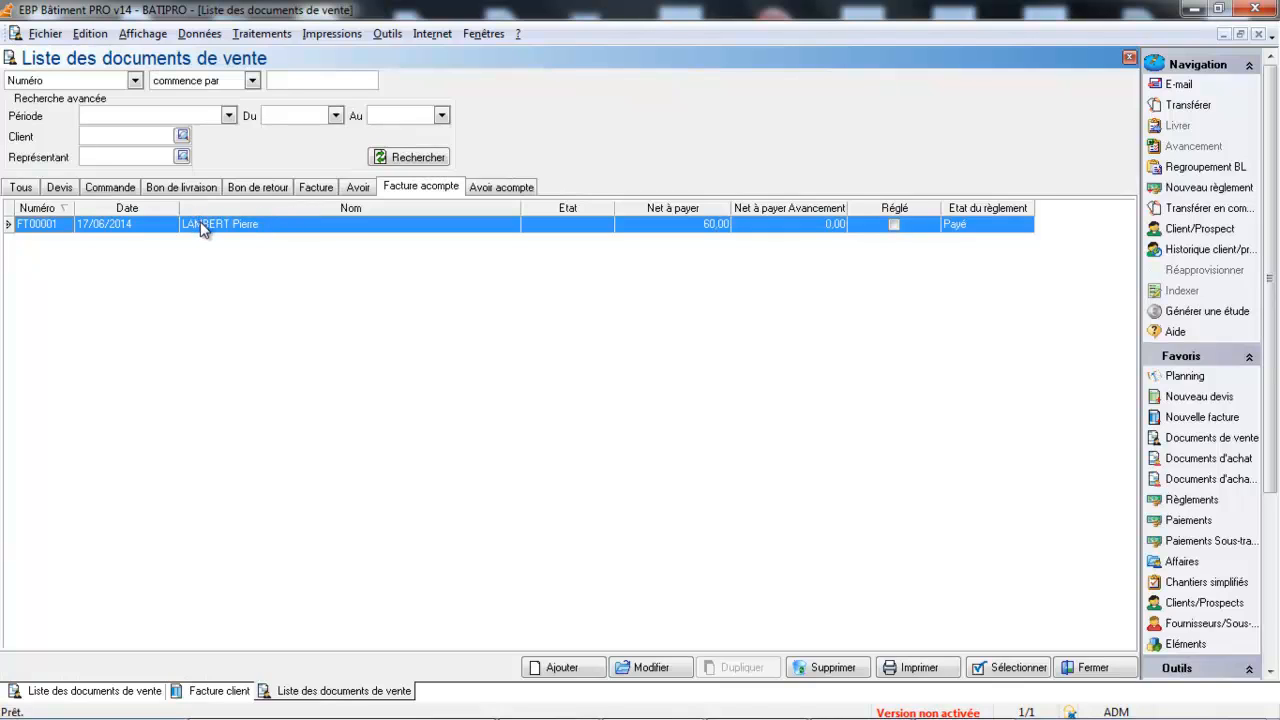
double_click(200, 226)
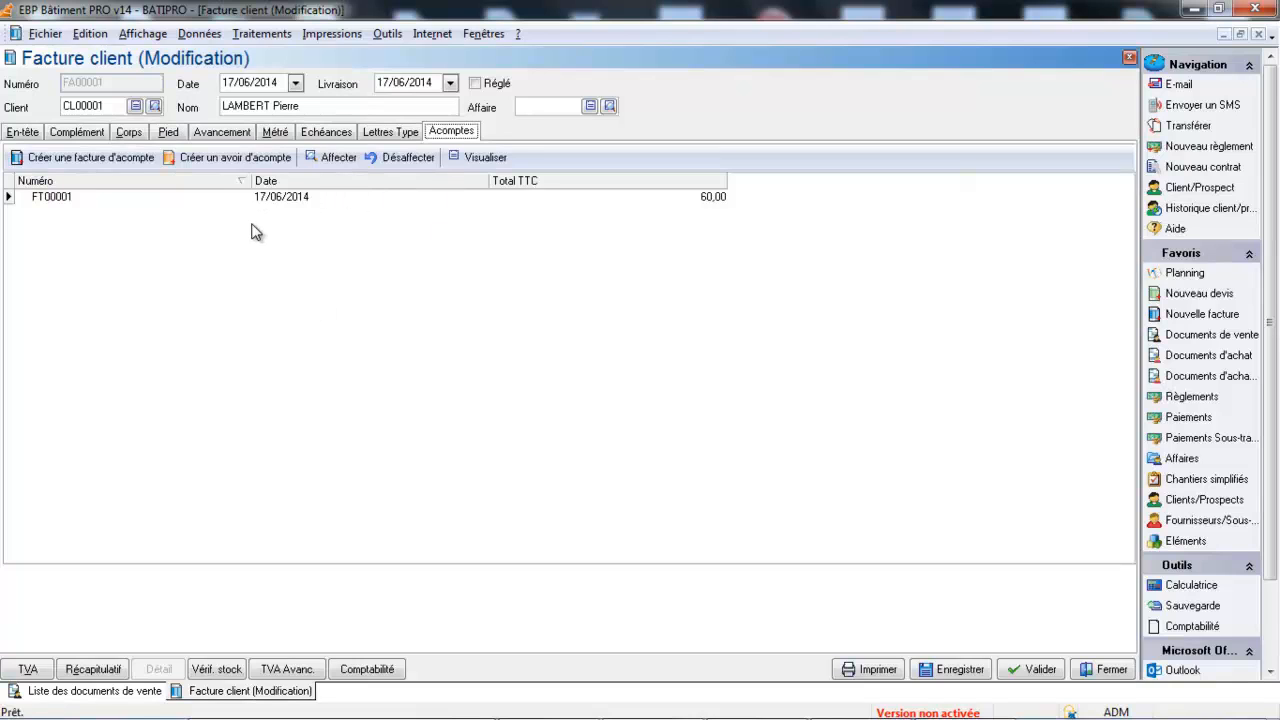
Check the deposit deduction and net payable in the client invoice's footer totals, and save the invoice
click(60, 130)
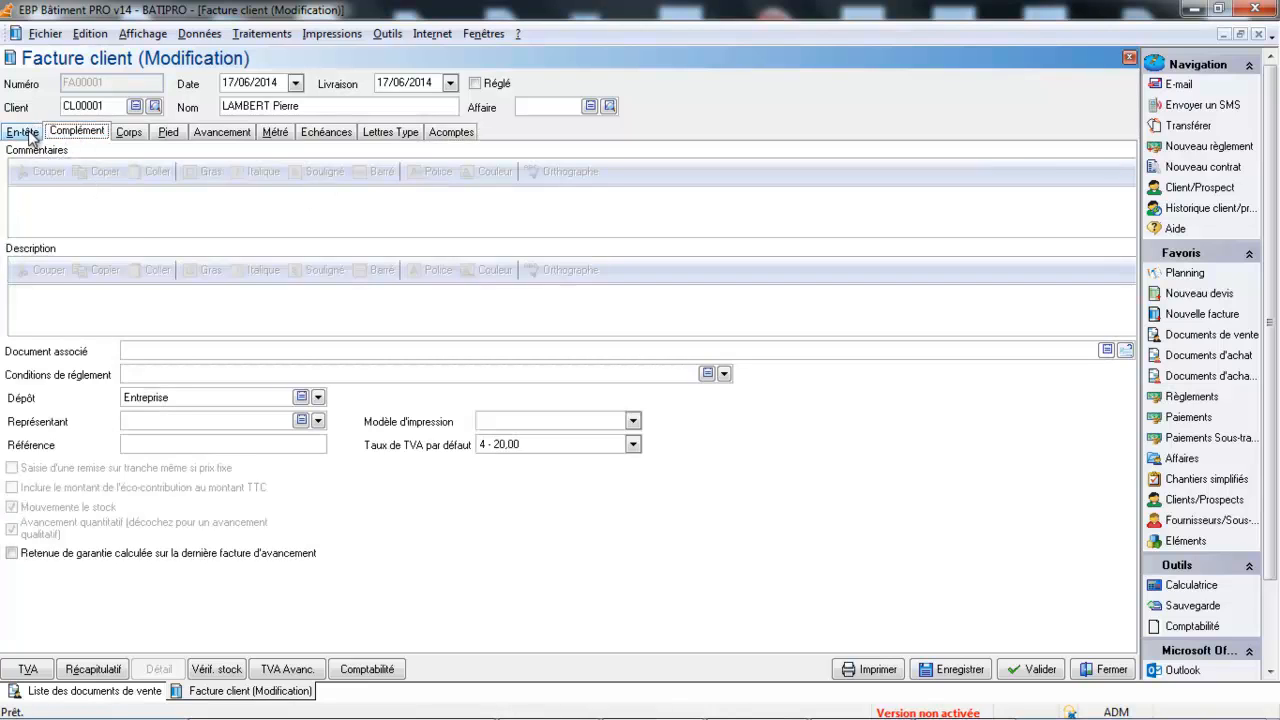
click(29, 135)
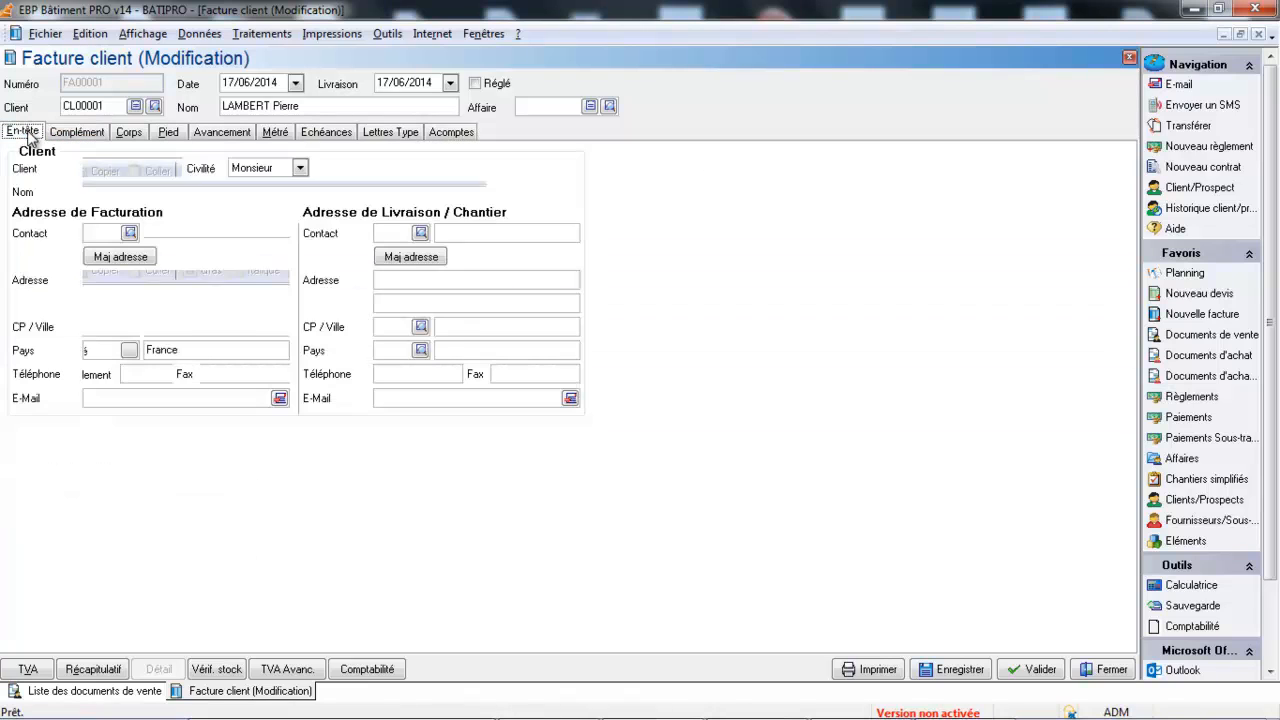
click(166, 134)
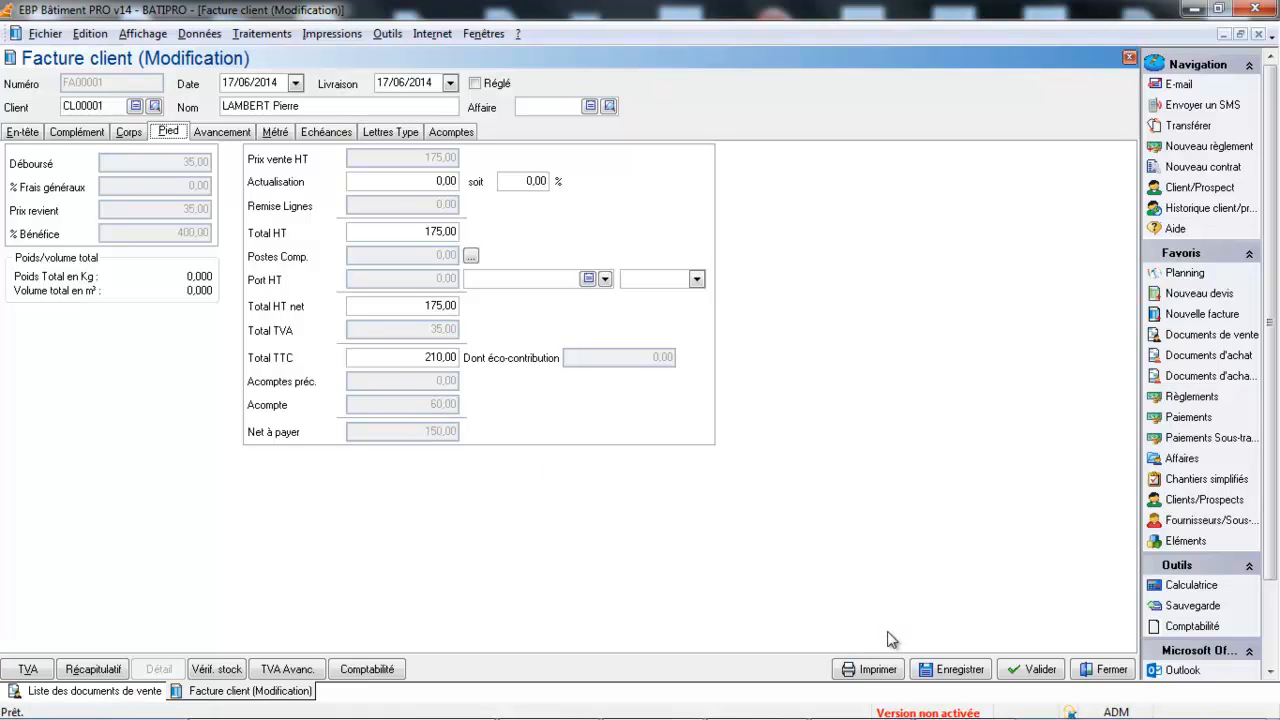
click(948, 670)
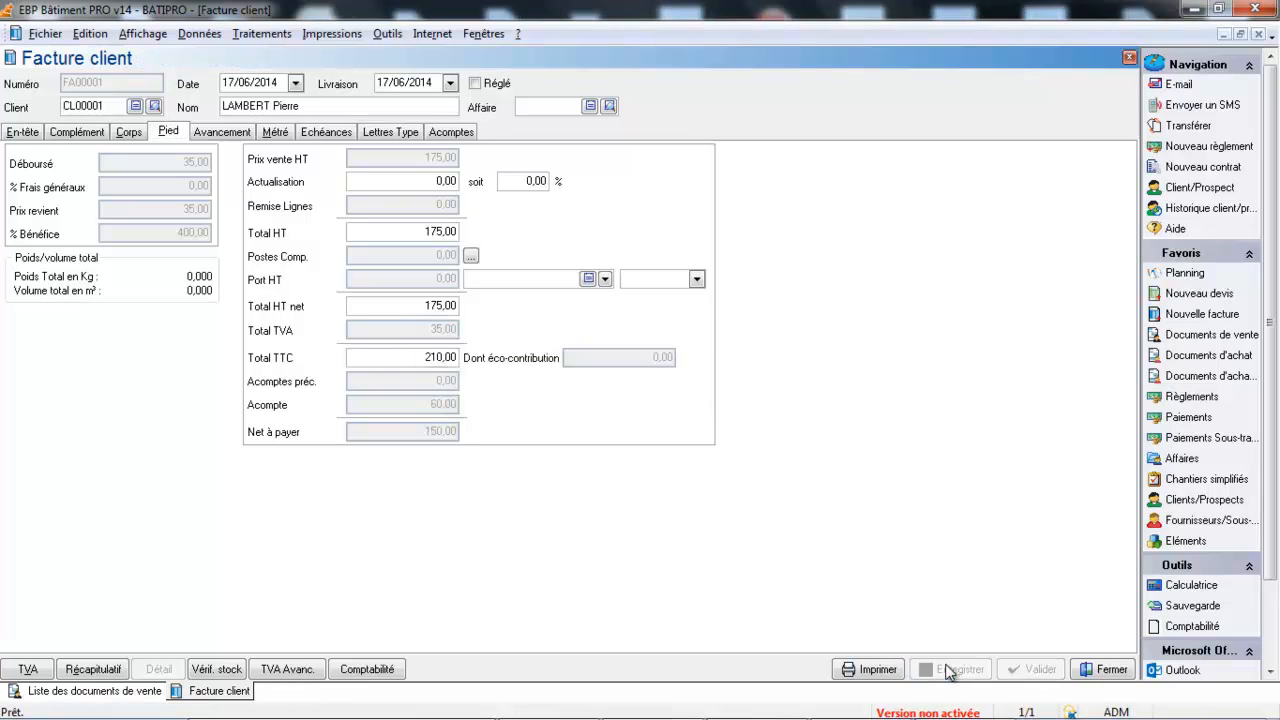
Preview the client invoice printout using the "Simple" model, examine it down to the totals, and close the preview, invoice and sales documents list
click(882, 670)
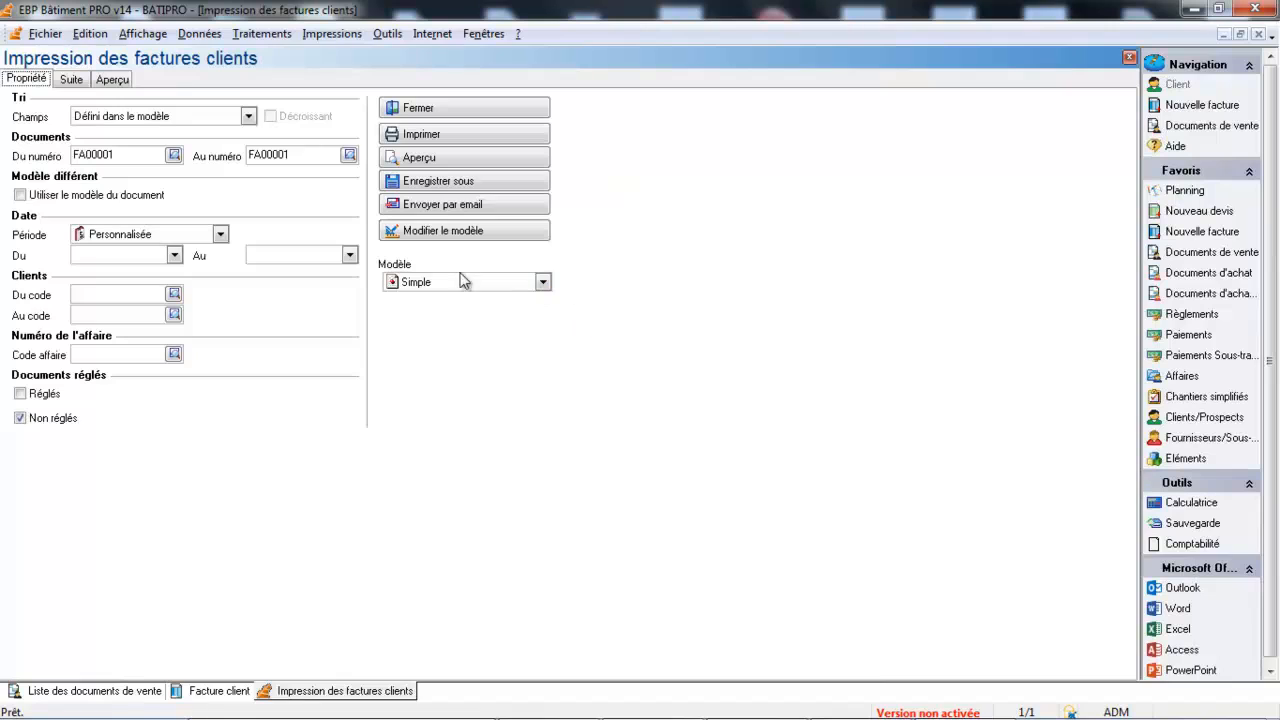
click(465, 155)
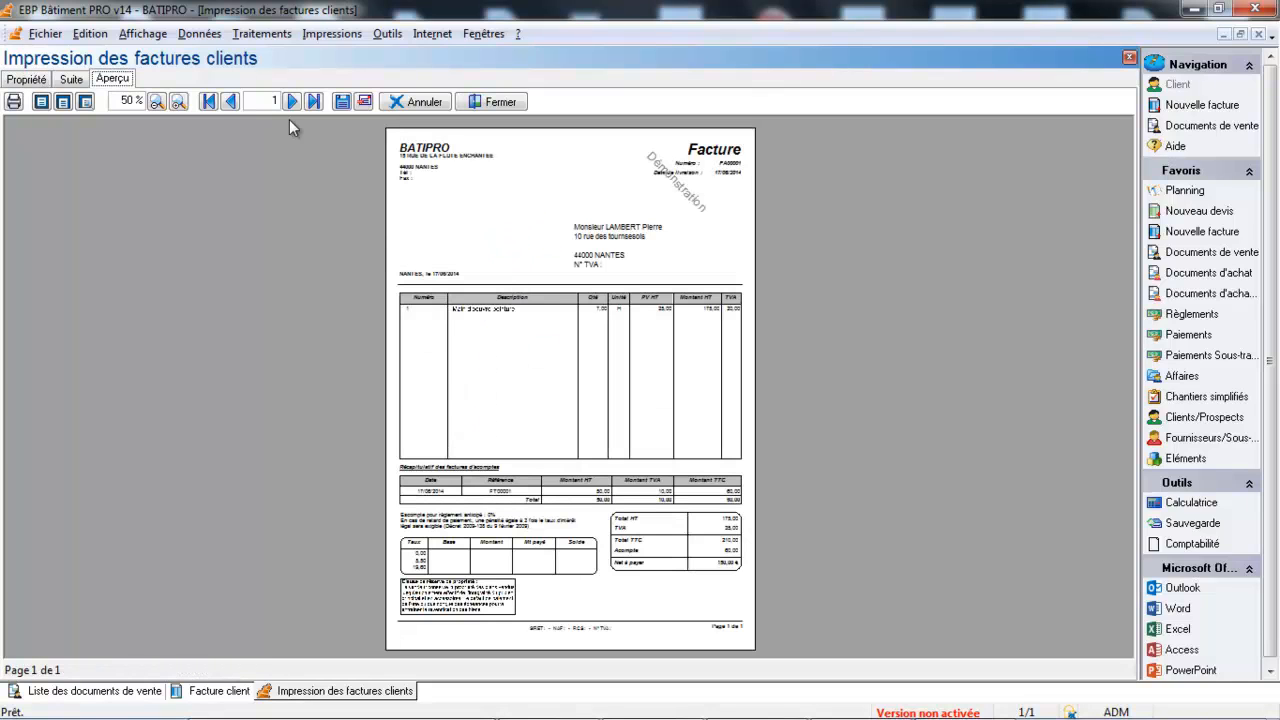
click(180, 101)
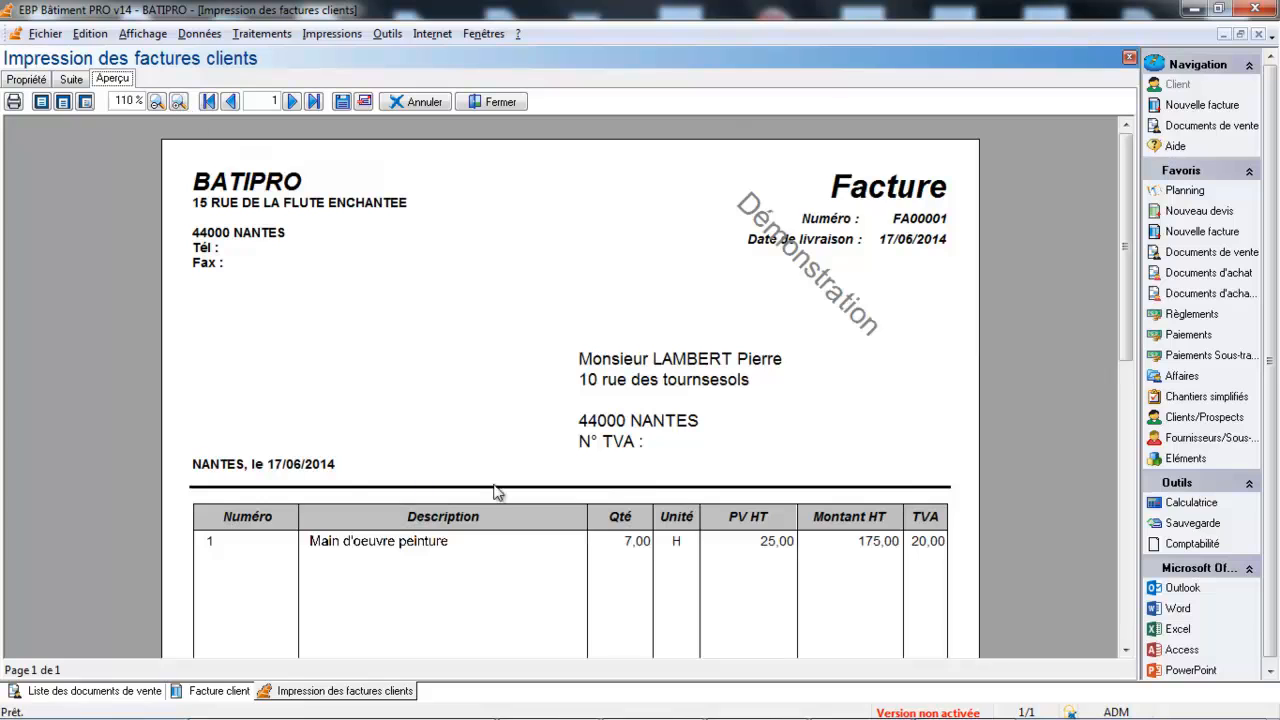
drag(1125, 258, 1125, 509)
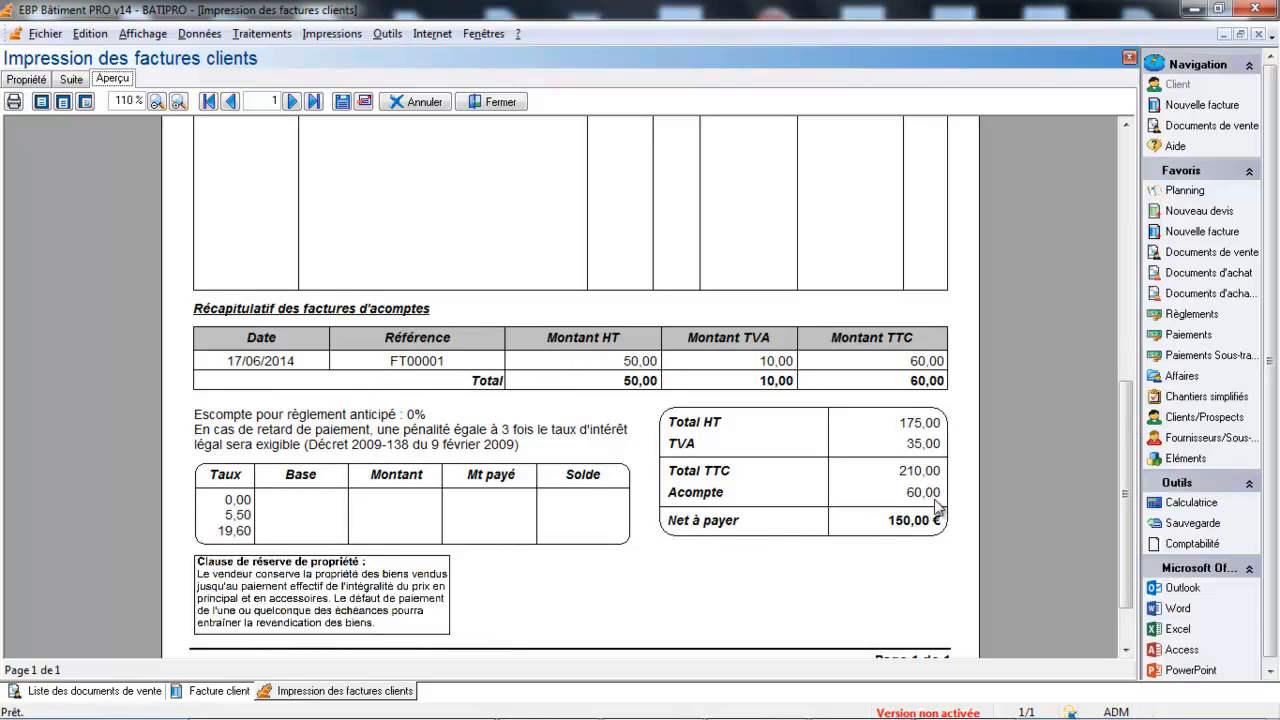
click(500, 103)
click(1108, 672)
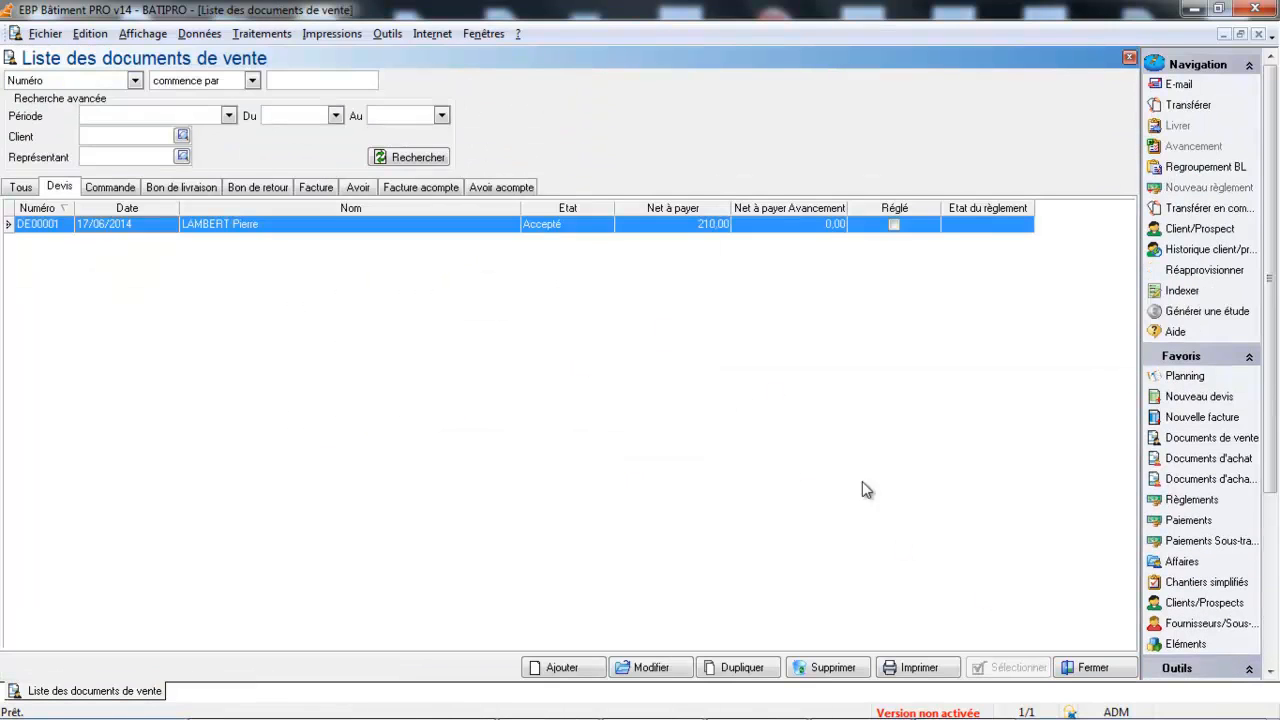
click(1087, 667)
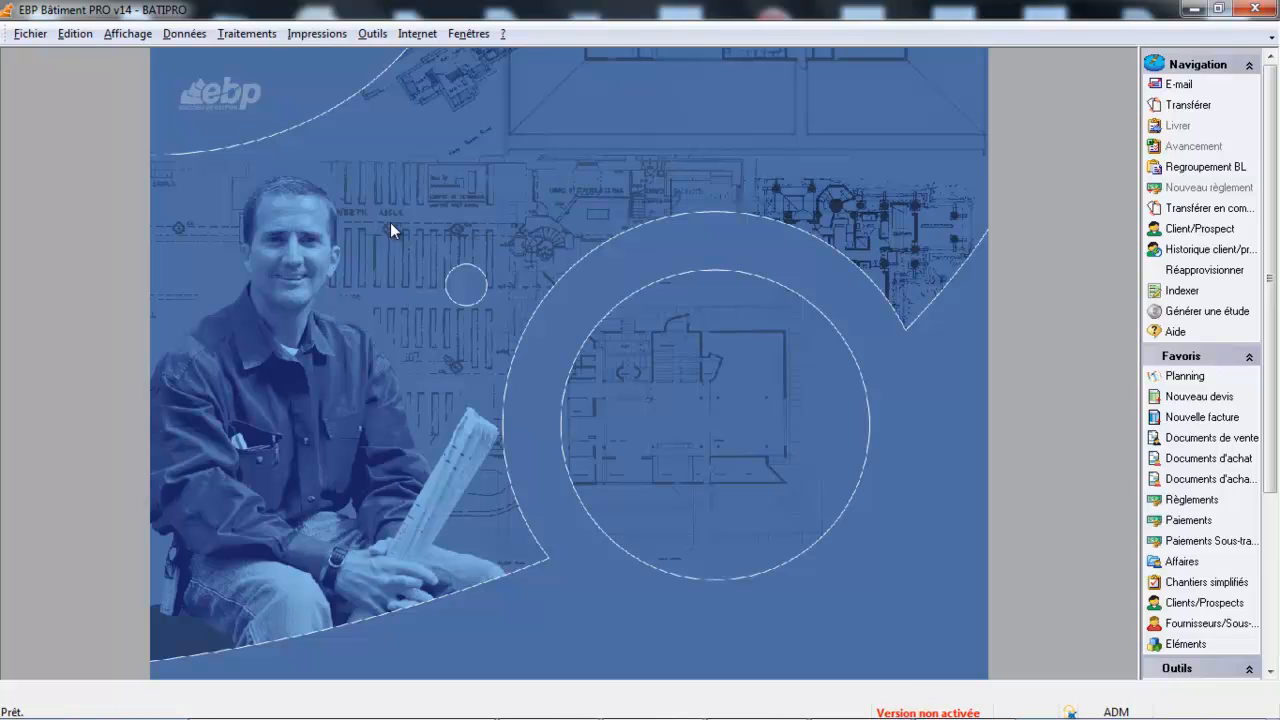
Add a new Facture acompte from the sales documents list and select the existing client for it
click(238, 33)
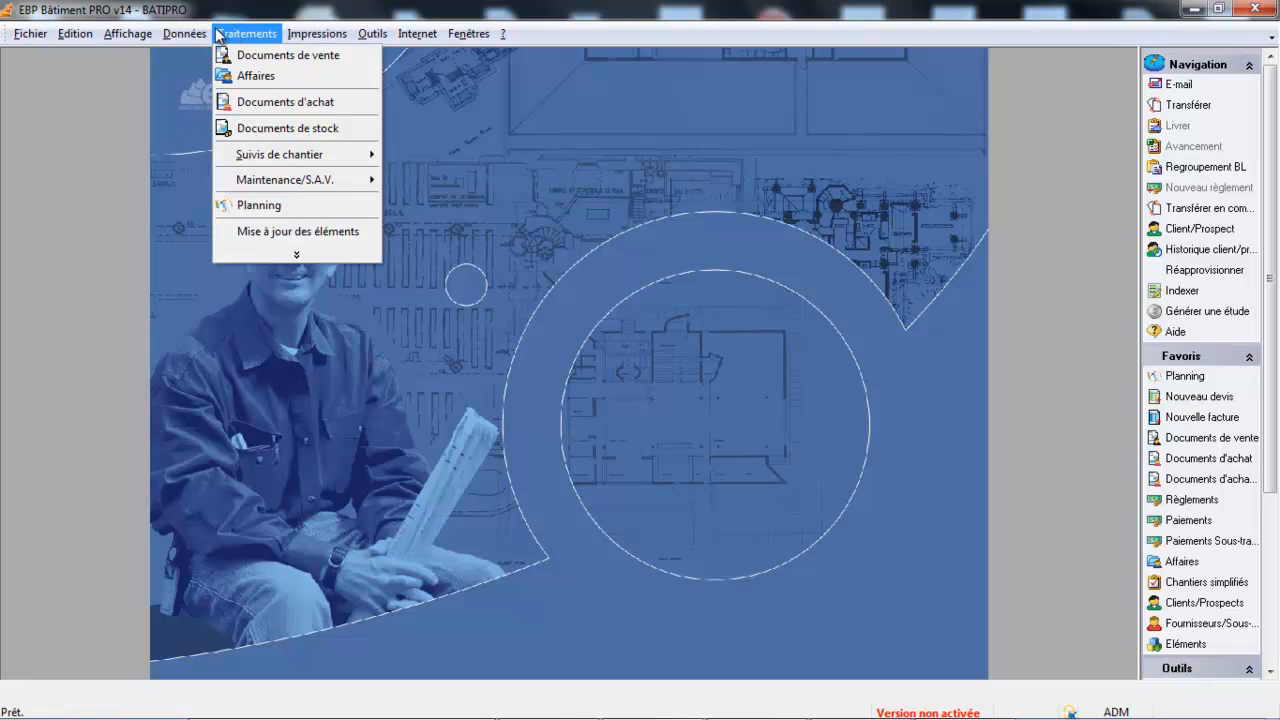
click(232, 54)
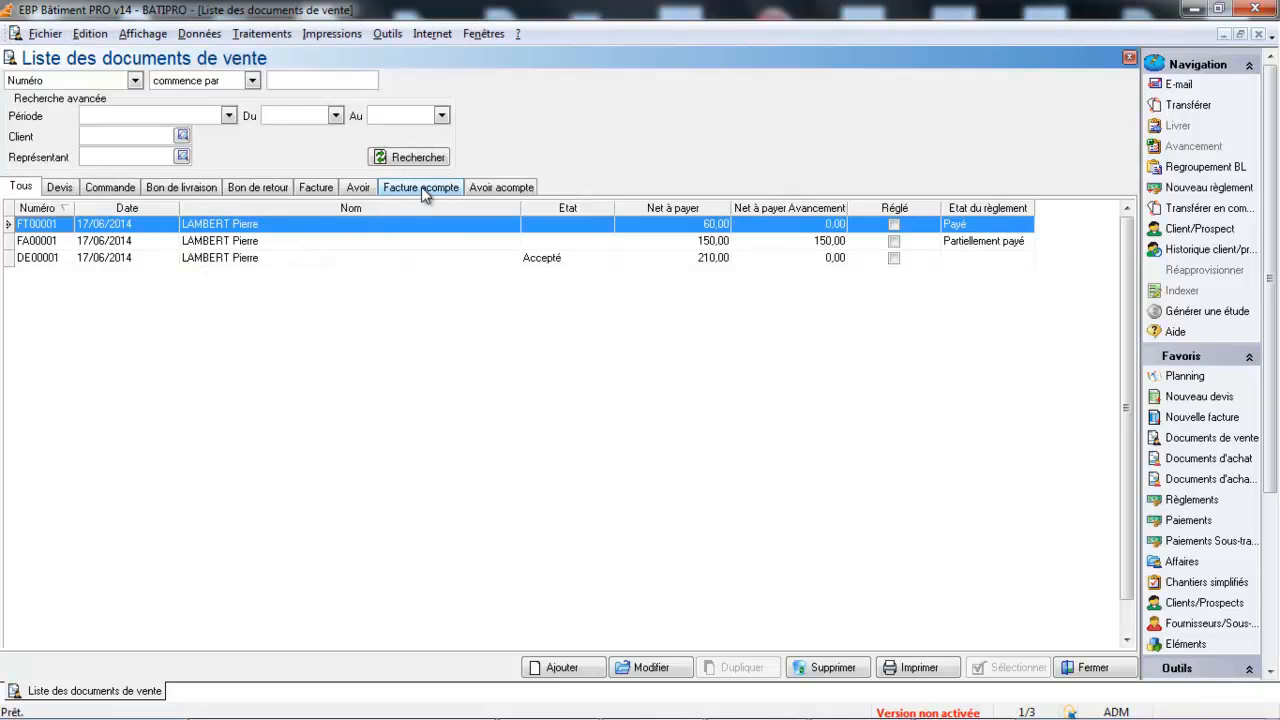
click(421, 188)
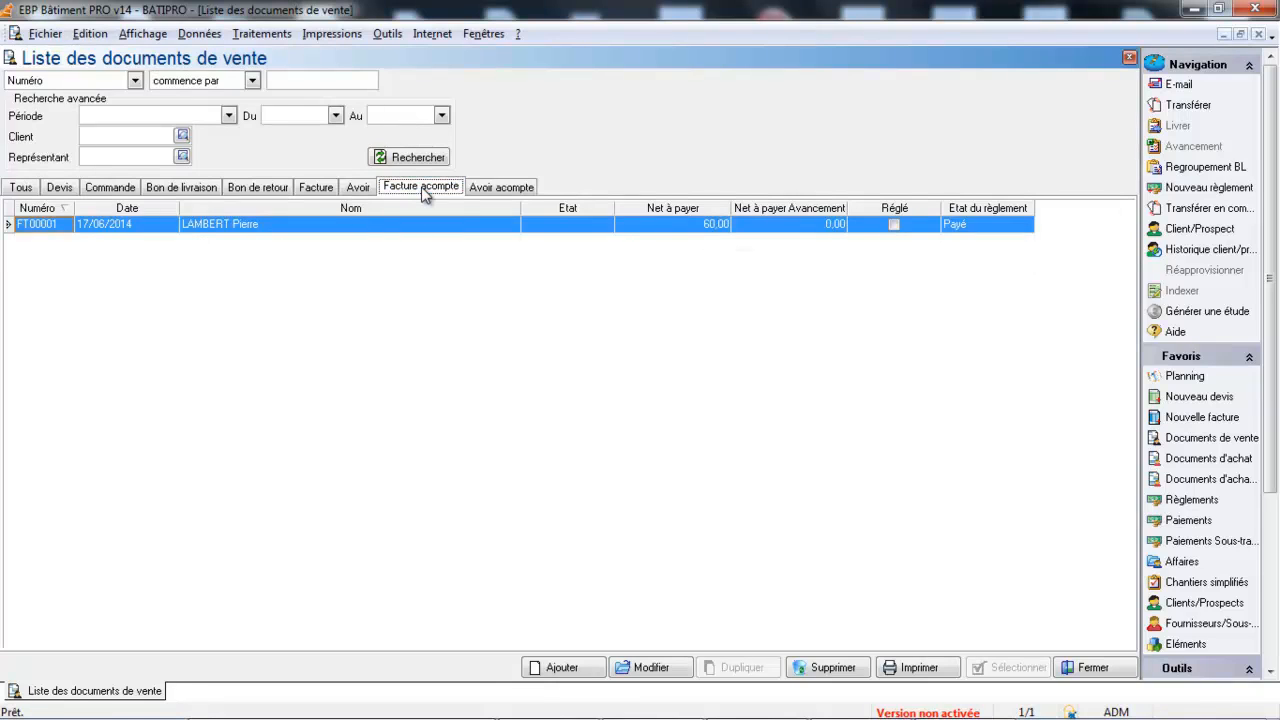
click(597, 671)
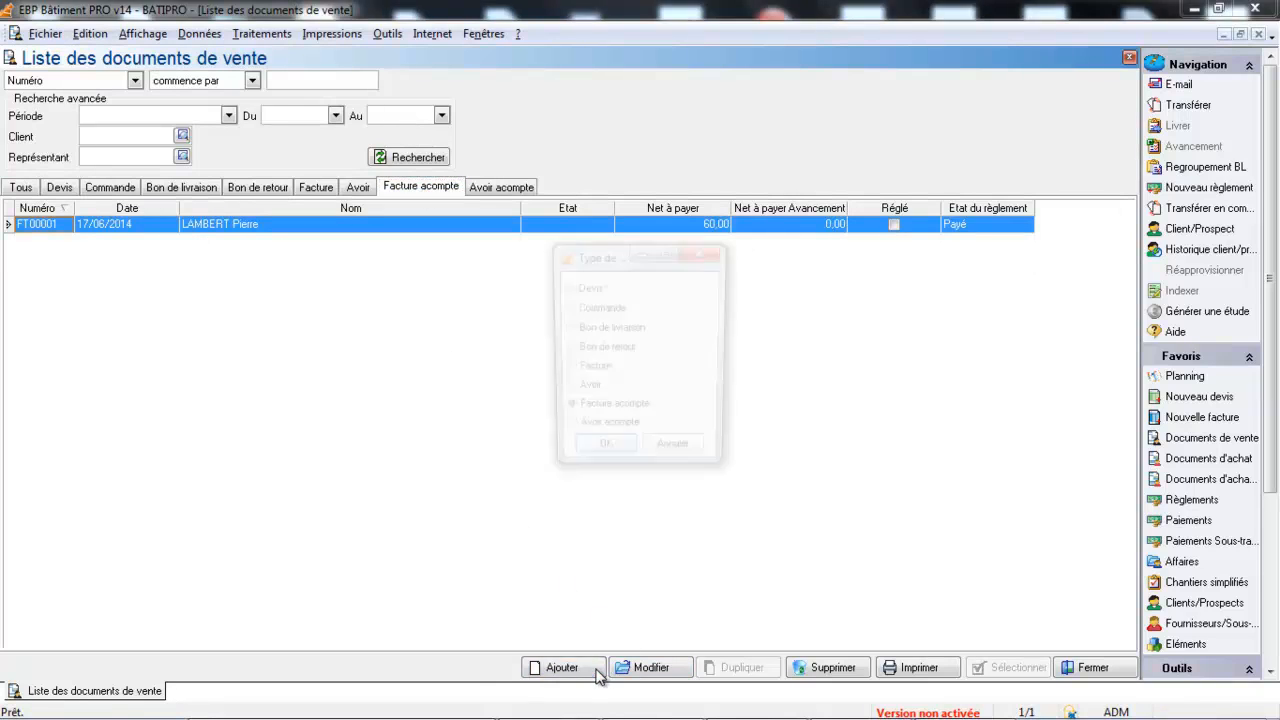
click(603, 455)
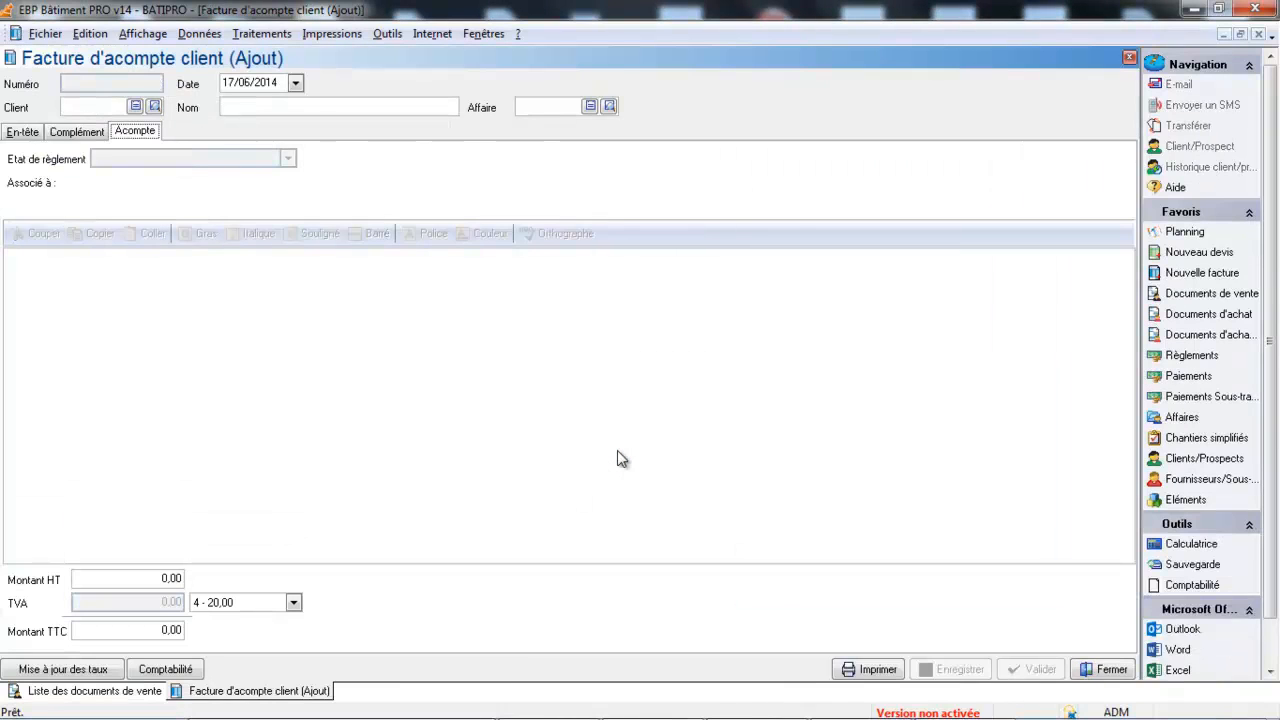
click(155, 107)
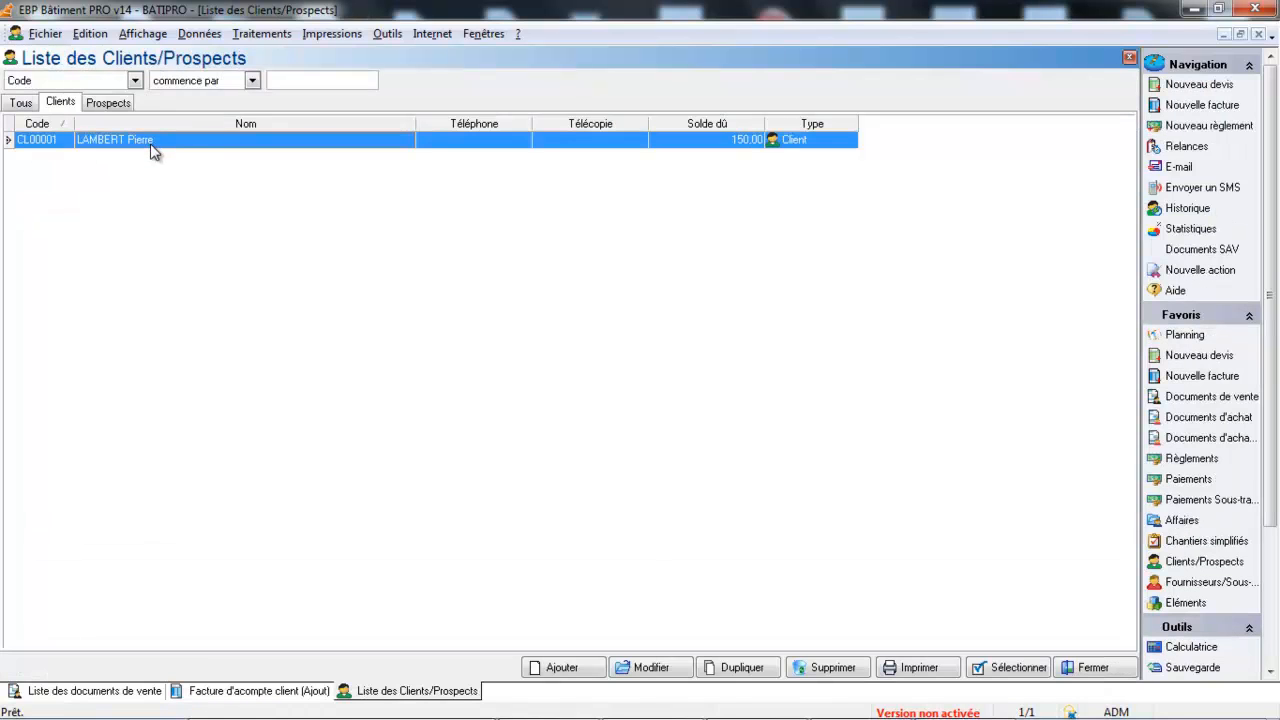
double_click(153, 141)
Enter the description "Acompte reçu 30%" and a Montant HT of 100,00 on the deposit invoice, and save it
text(Acompte reçu 30%)
key(Tab)
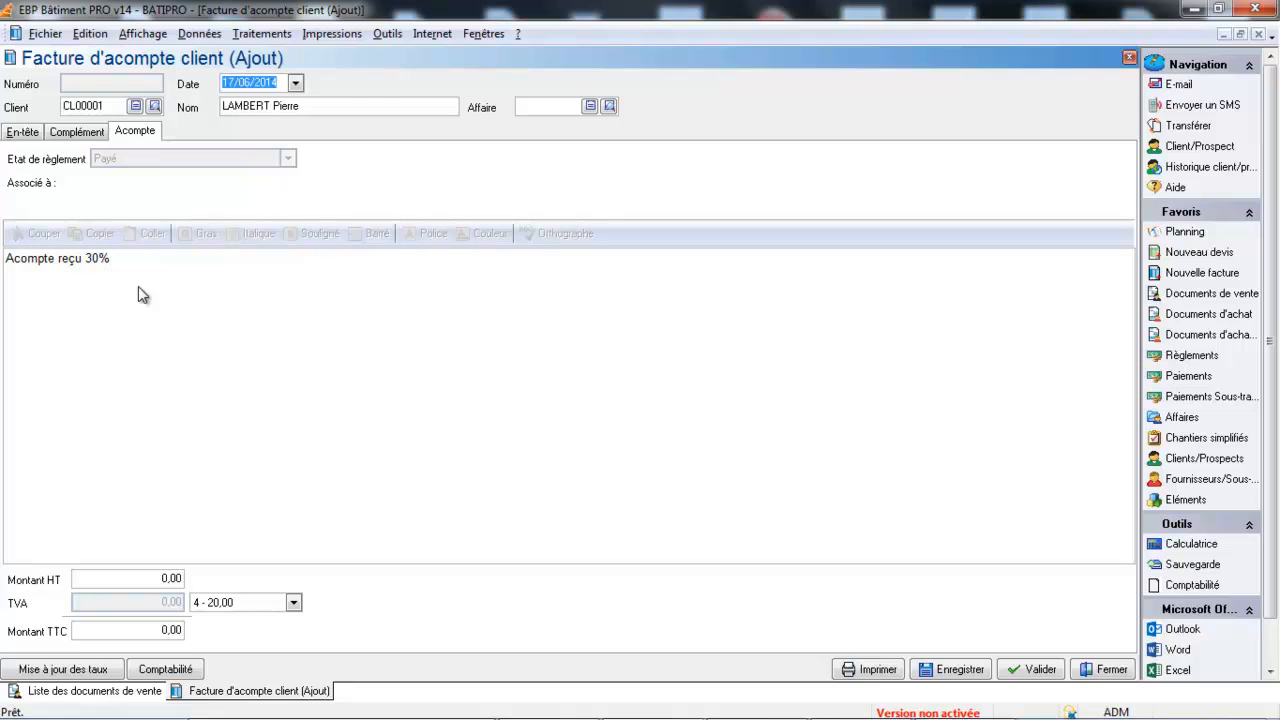
click(100, 580)
key(Tab)
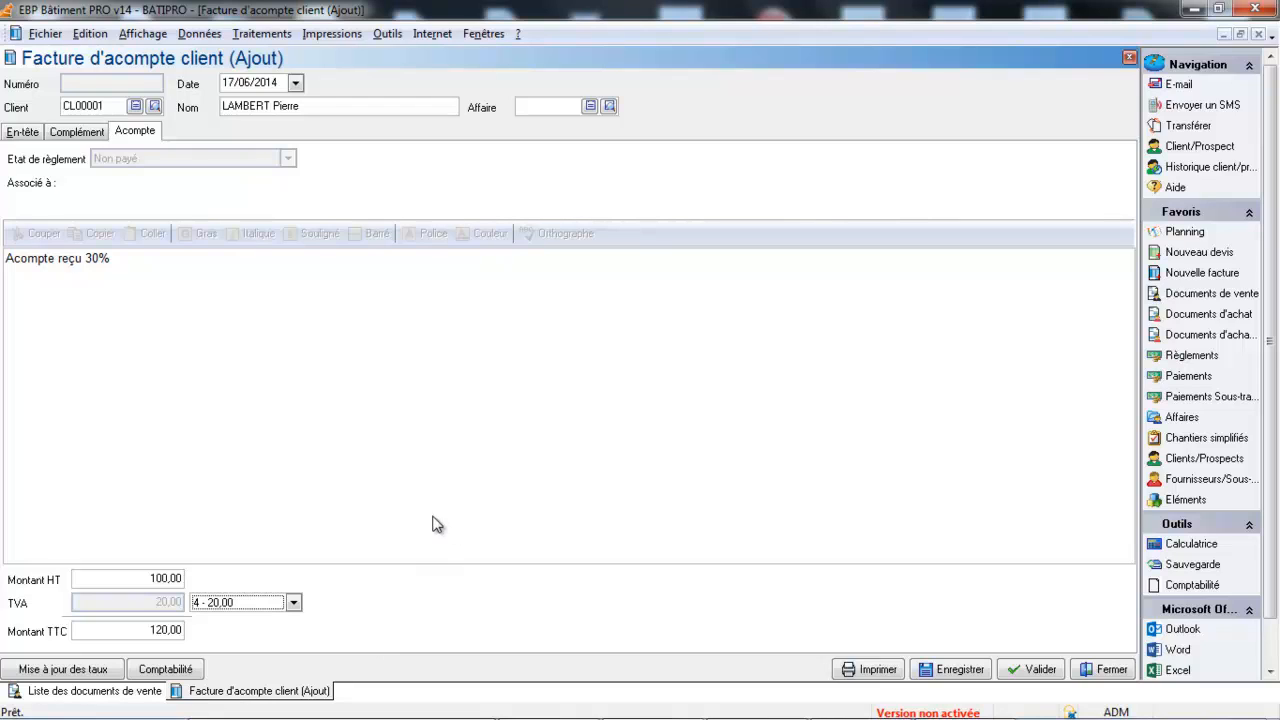
click(964, 670)
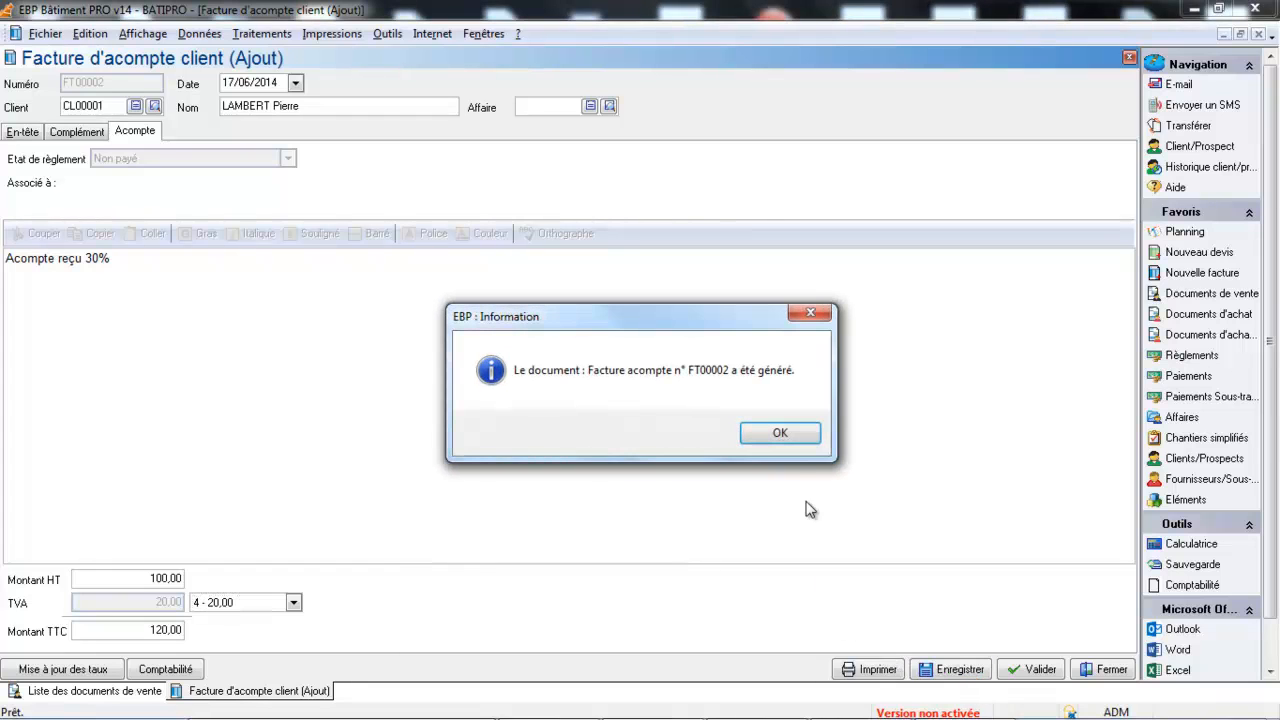
click(779, 433)
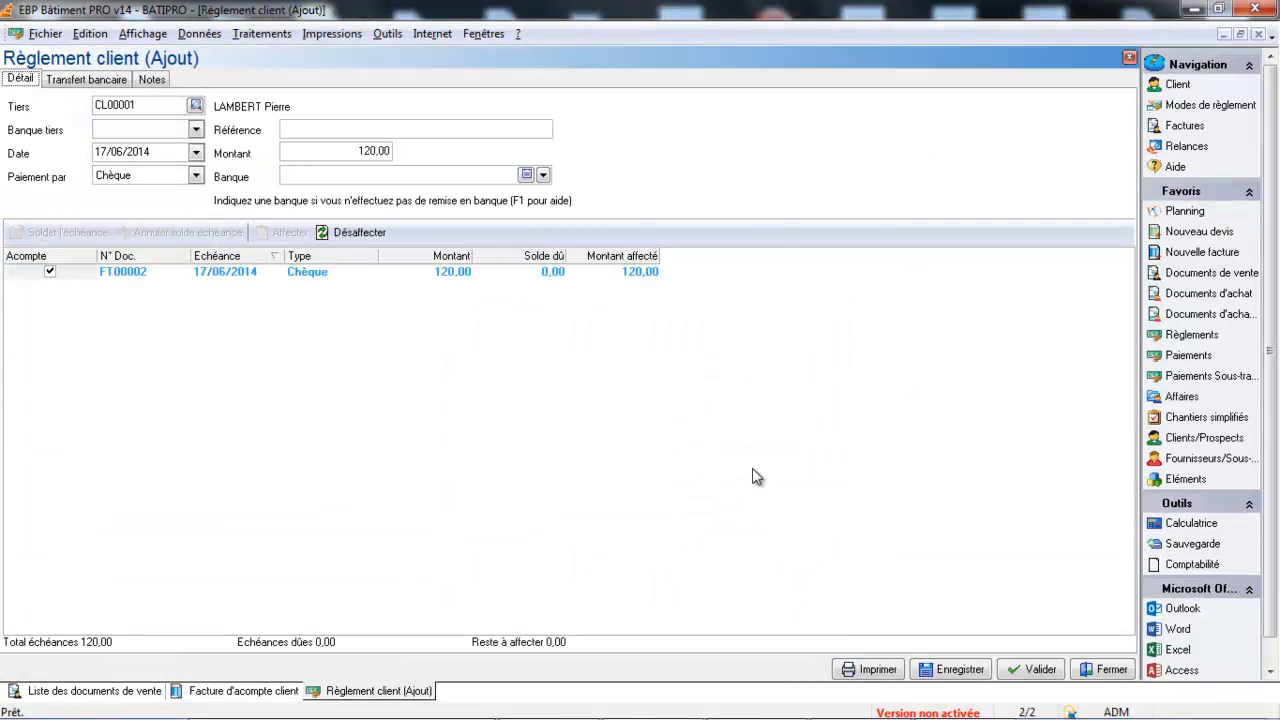
Set the client payment's bank to Banque populaire, save the payment, and close it
click(542, 175)
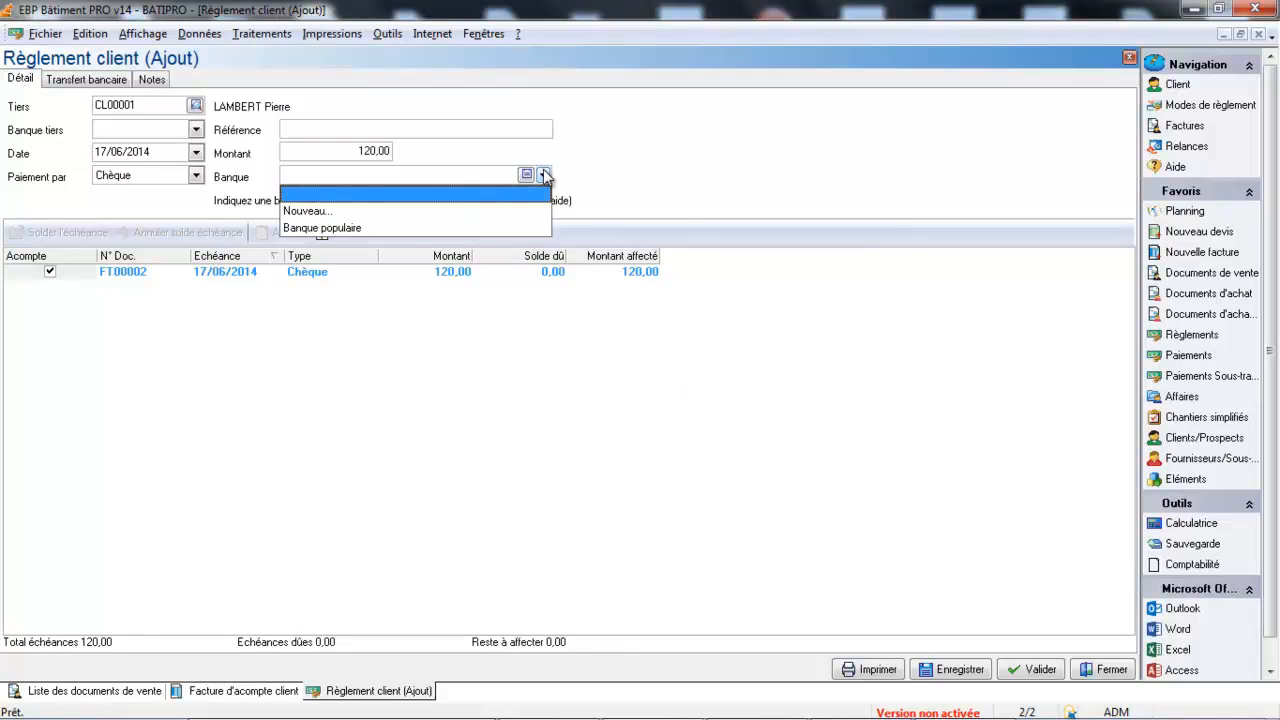
click(478, 228)
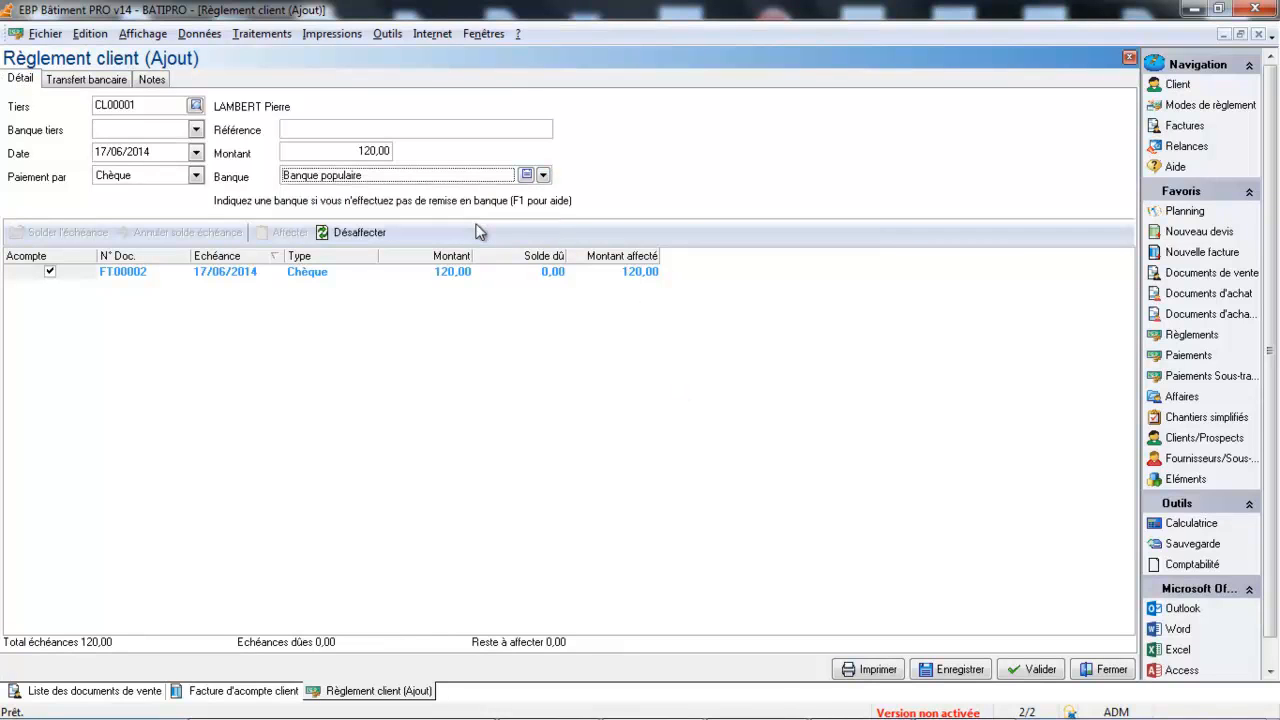
click(950, 669)
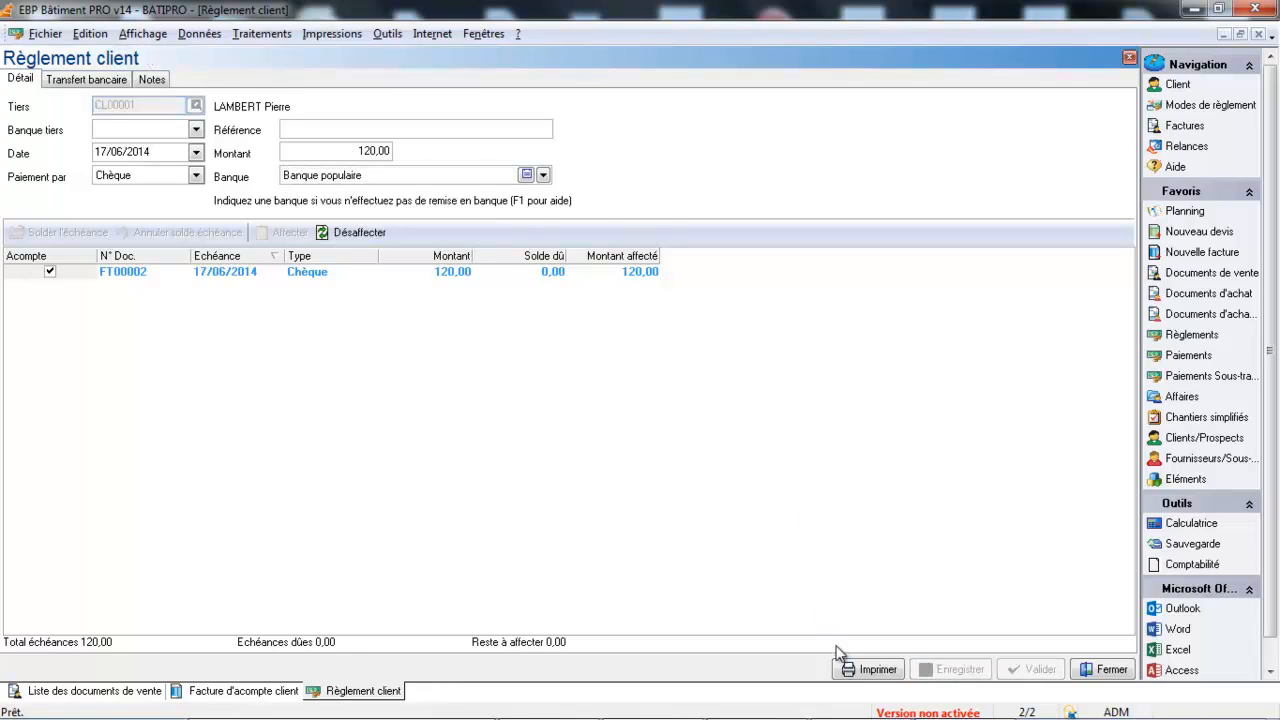
click(1106, 669)
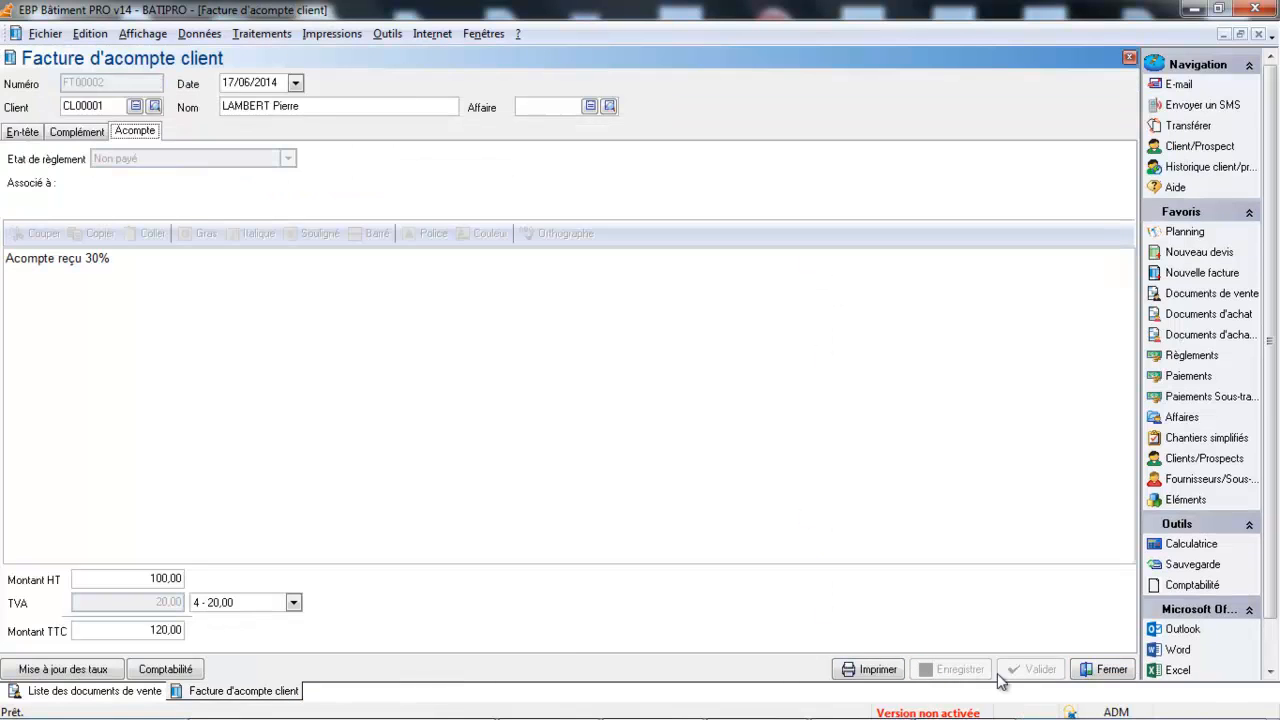
Preview the deposit invoice printout with the "Facture d'acompte" model, and close the preview and the invoice
click(878, 669)
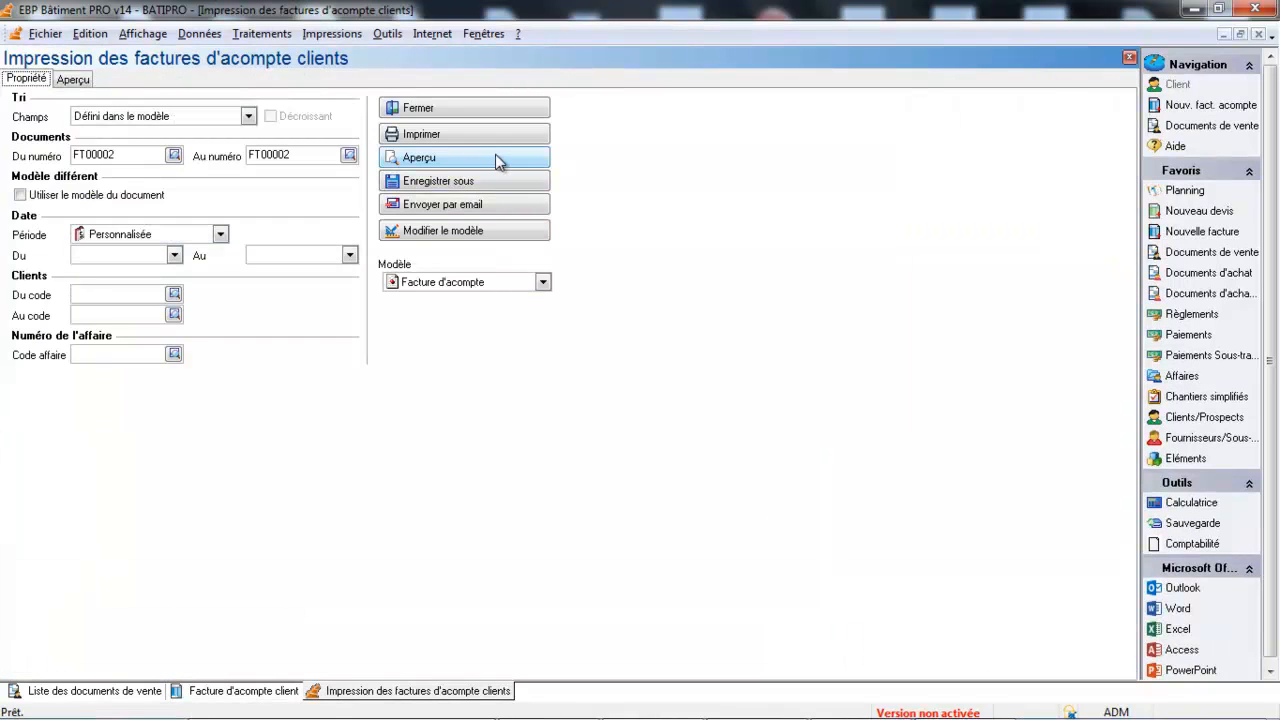
click(496, 156)
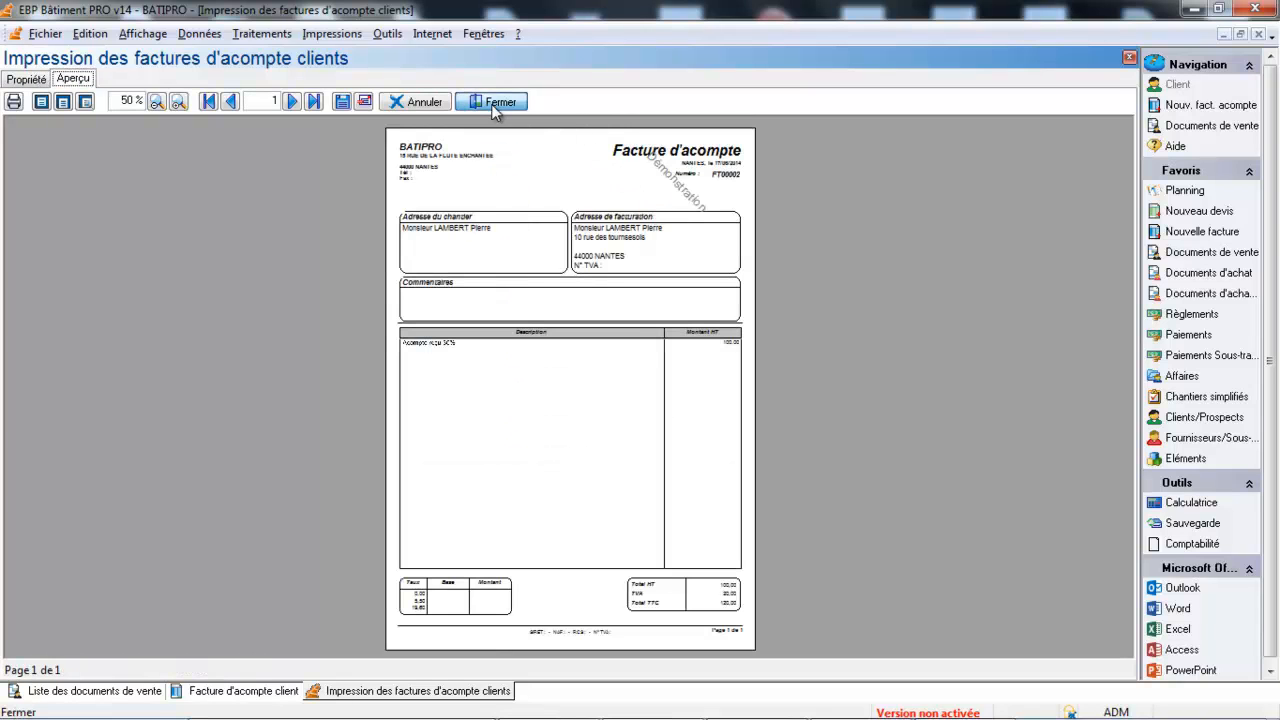
click(496, 102)
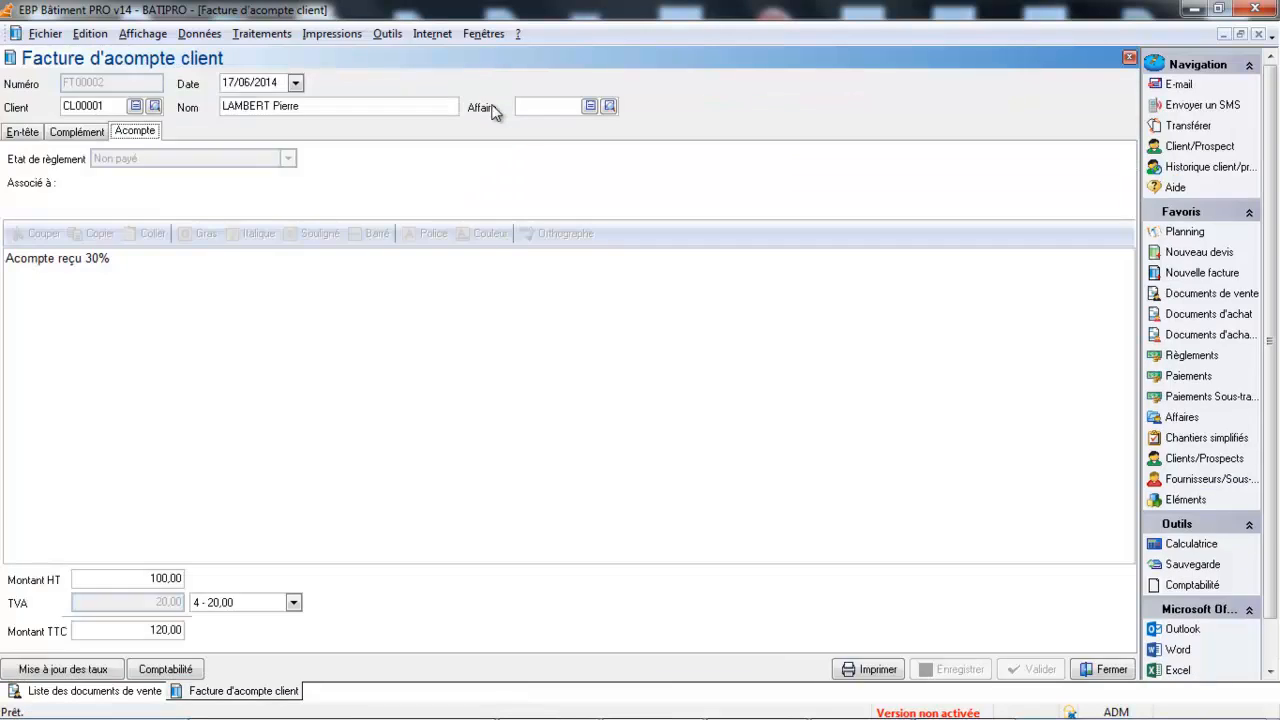
click(1109, 677)
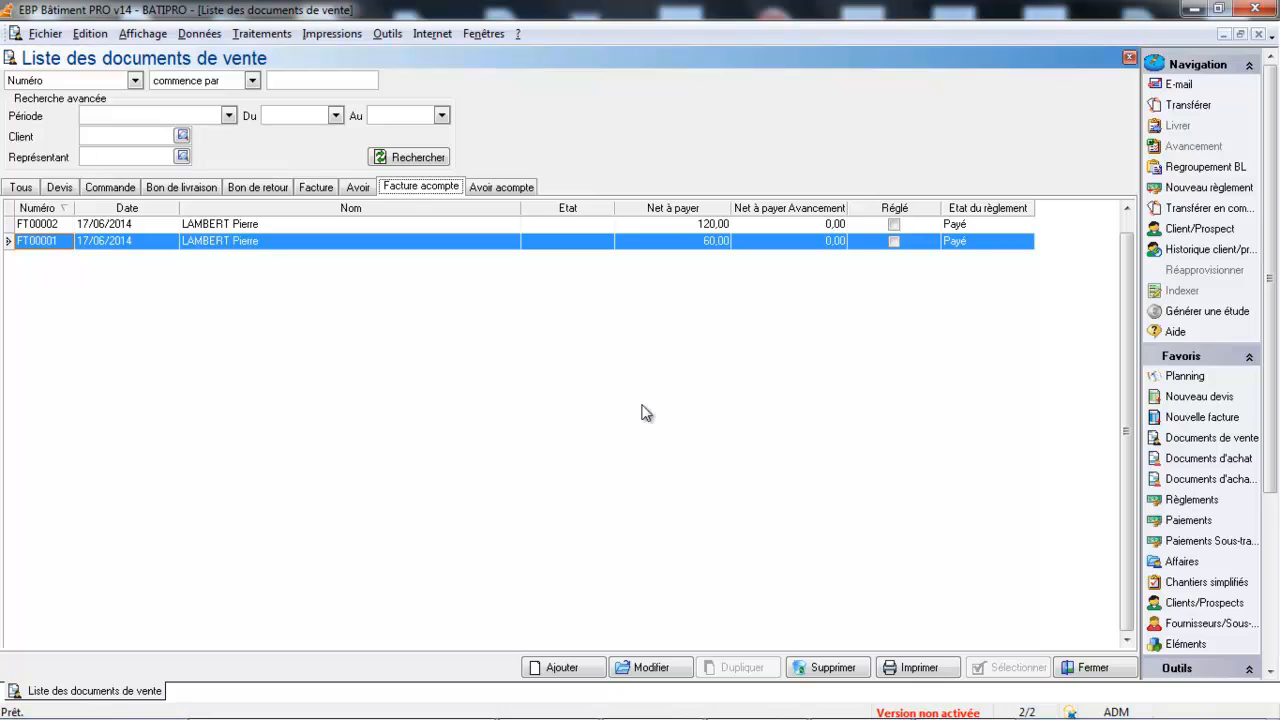
Transfer the 120,00 deposit invoice to an Avoir acompte dated 17/06/2014 and open the generated credit note
click(390, 224)
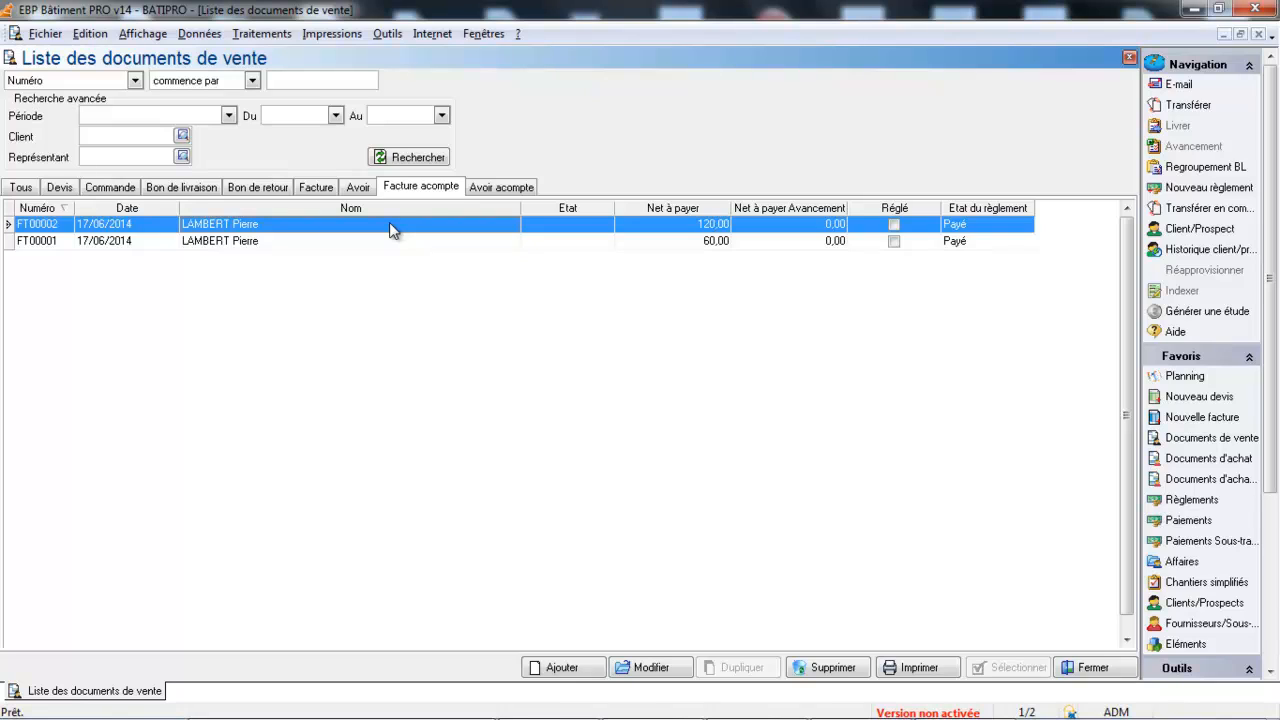
right_click(391, 230)
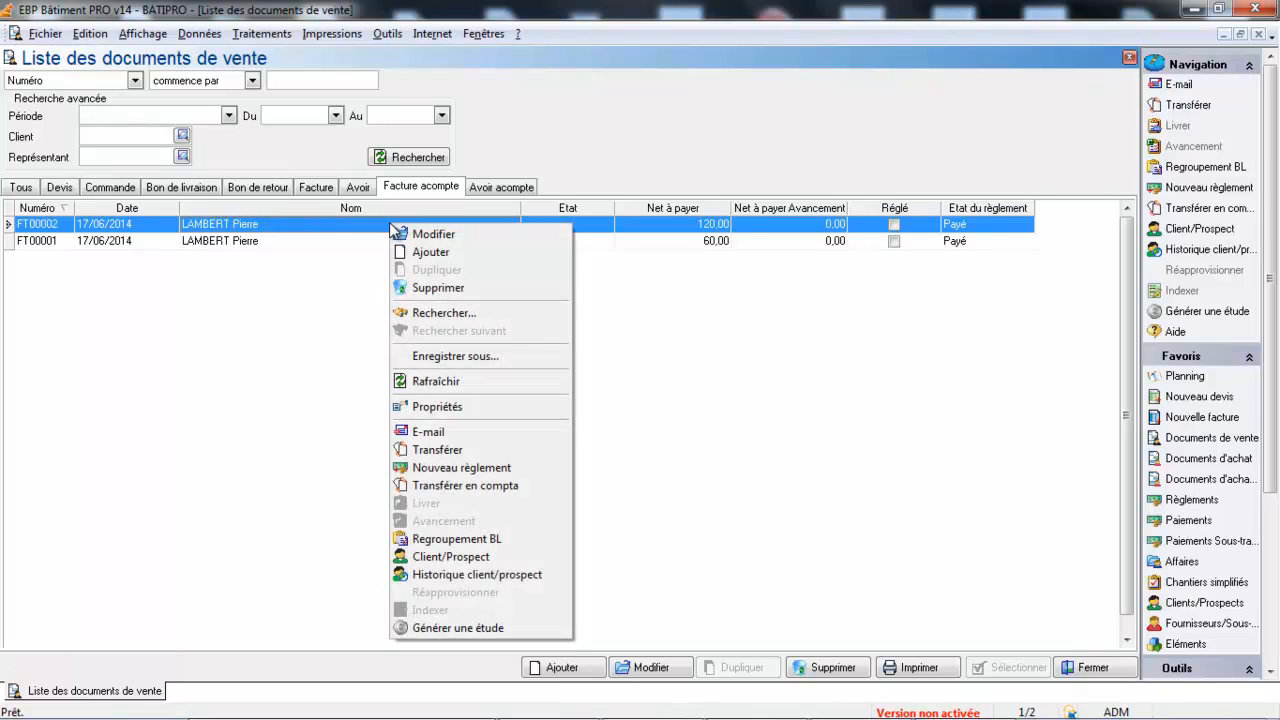
click(412, 450)
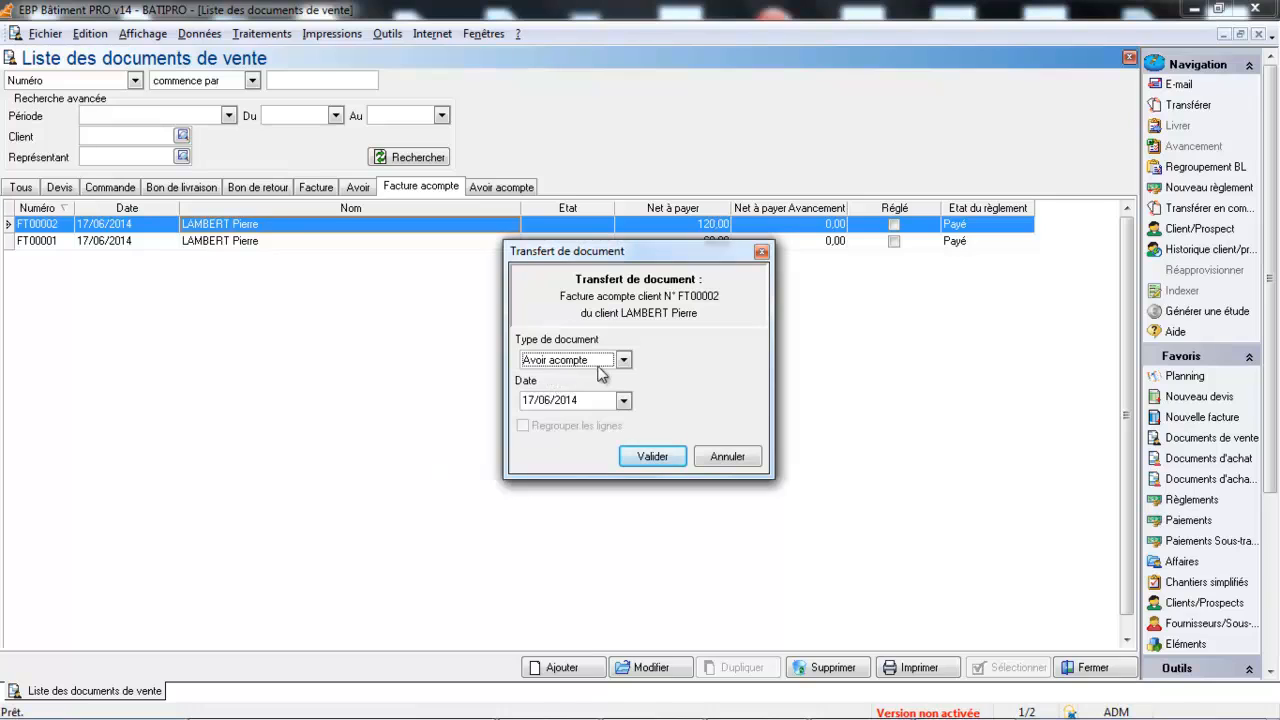
click(650, 456)
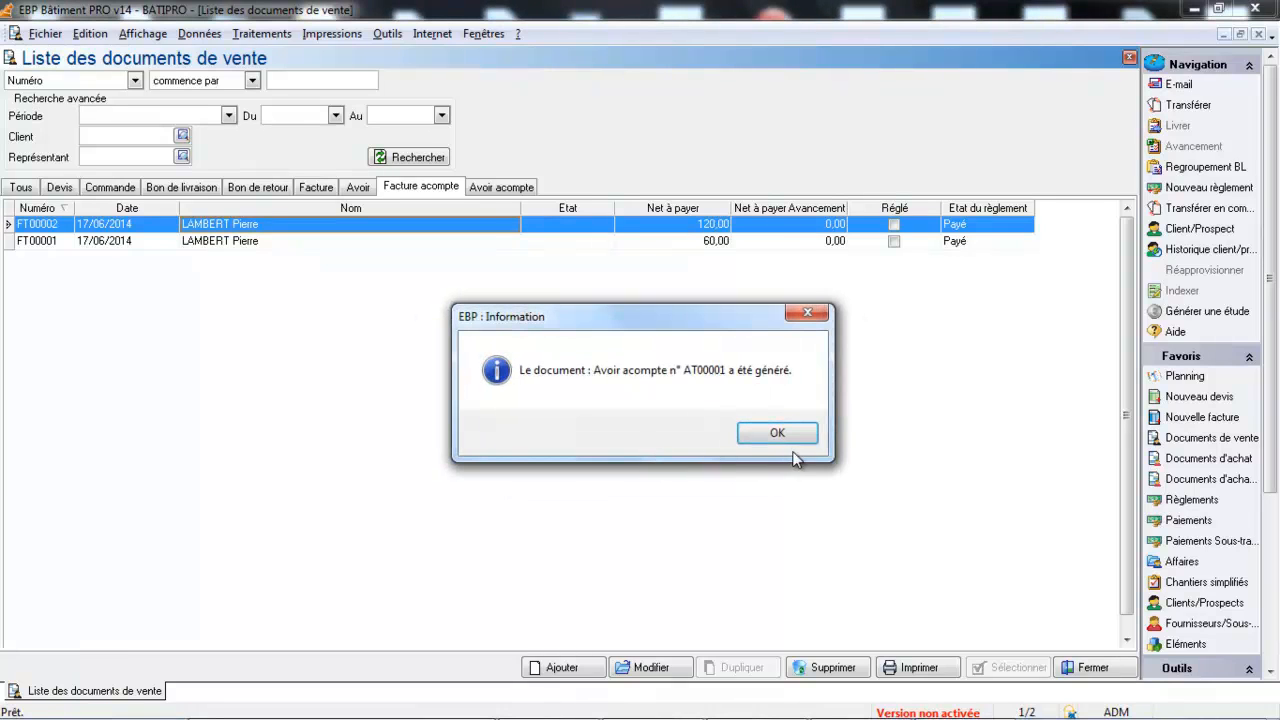
click(786, 437)
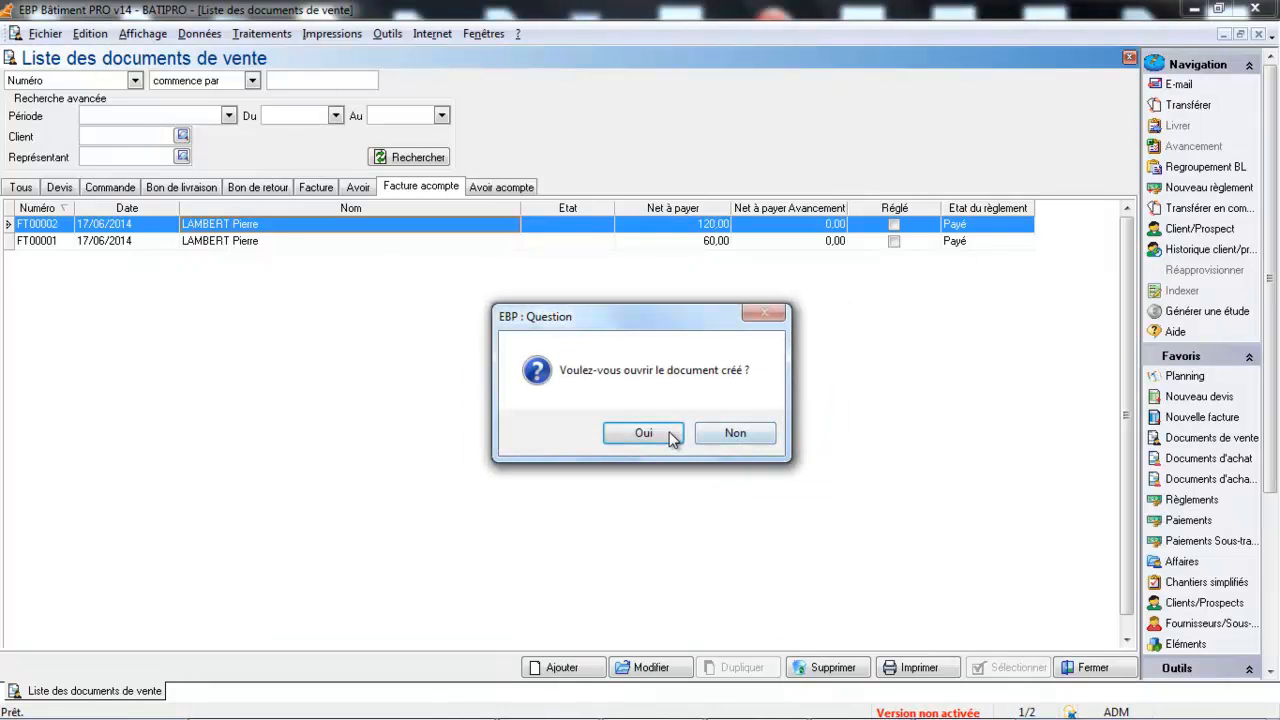
click(661, 433)
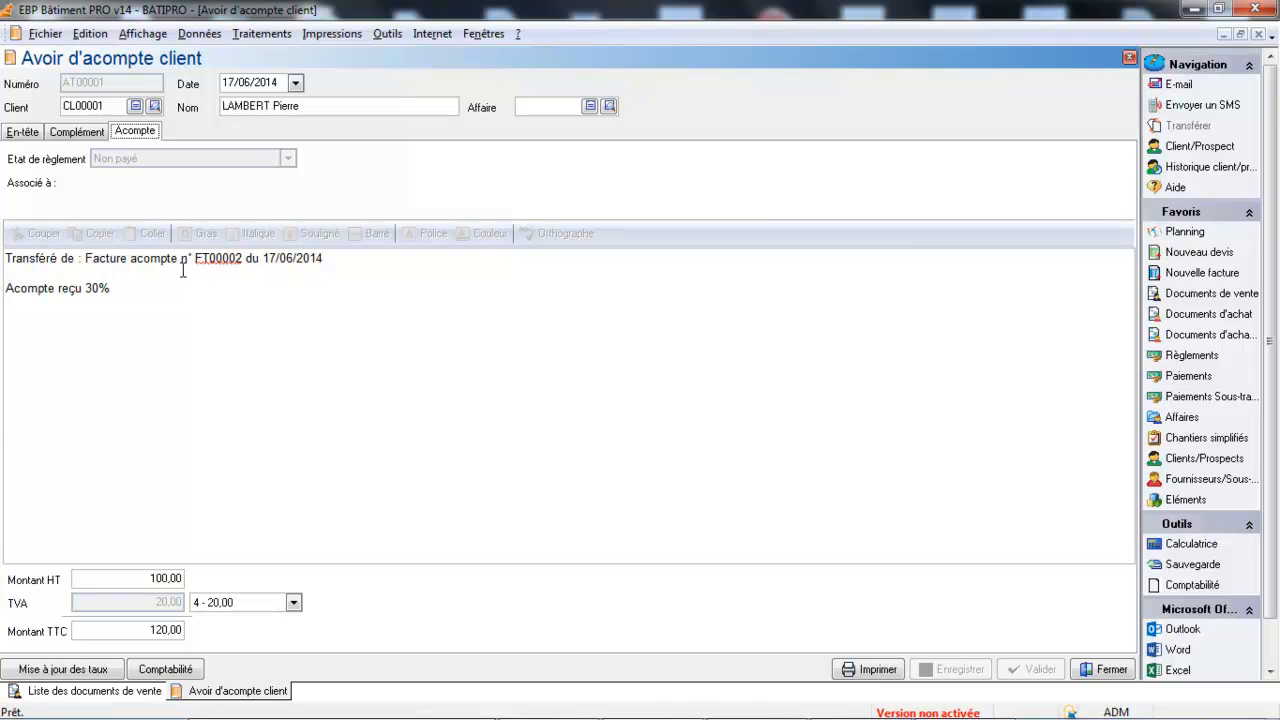
Close the deposit credit note, show the Avoir acompte documents, and check which actions are available for the new credit note
click(1105, 670)
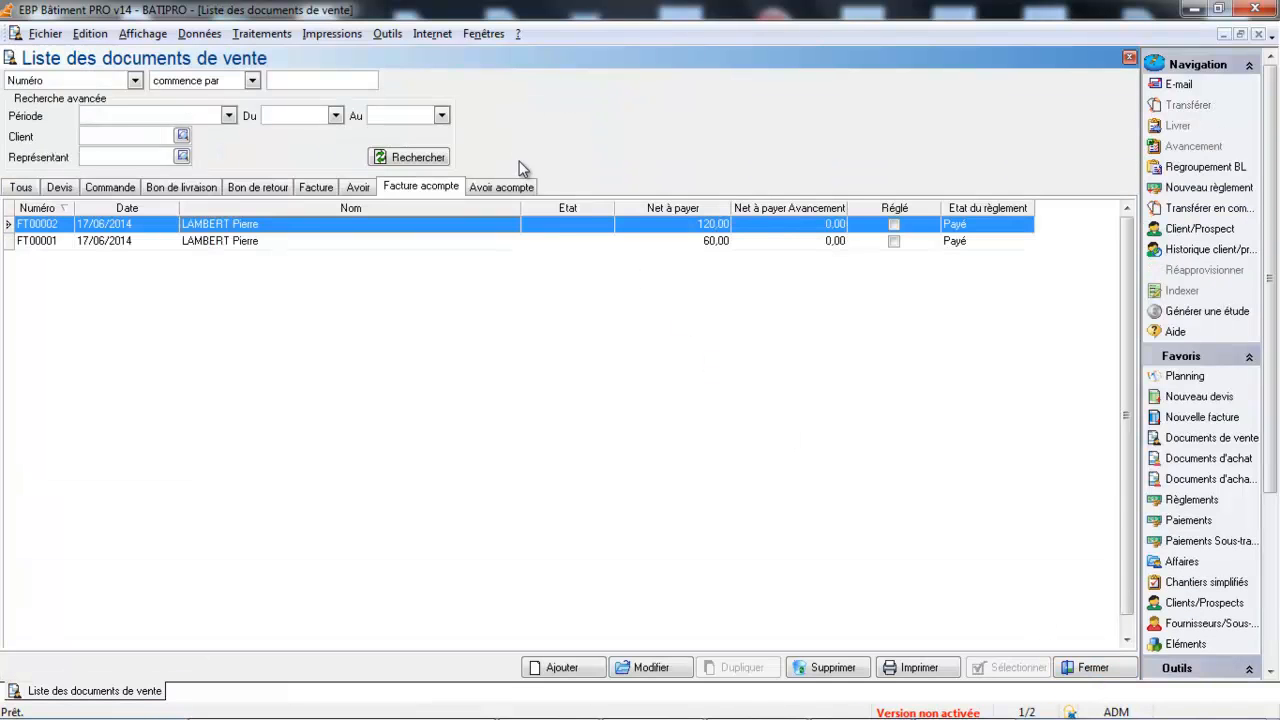
click(512, 188)
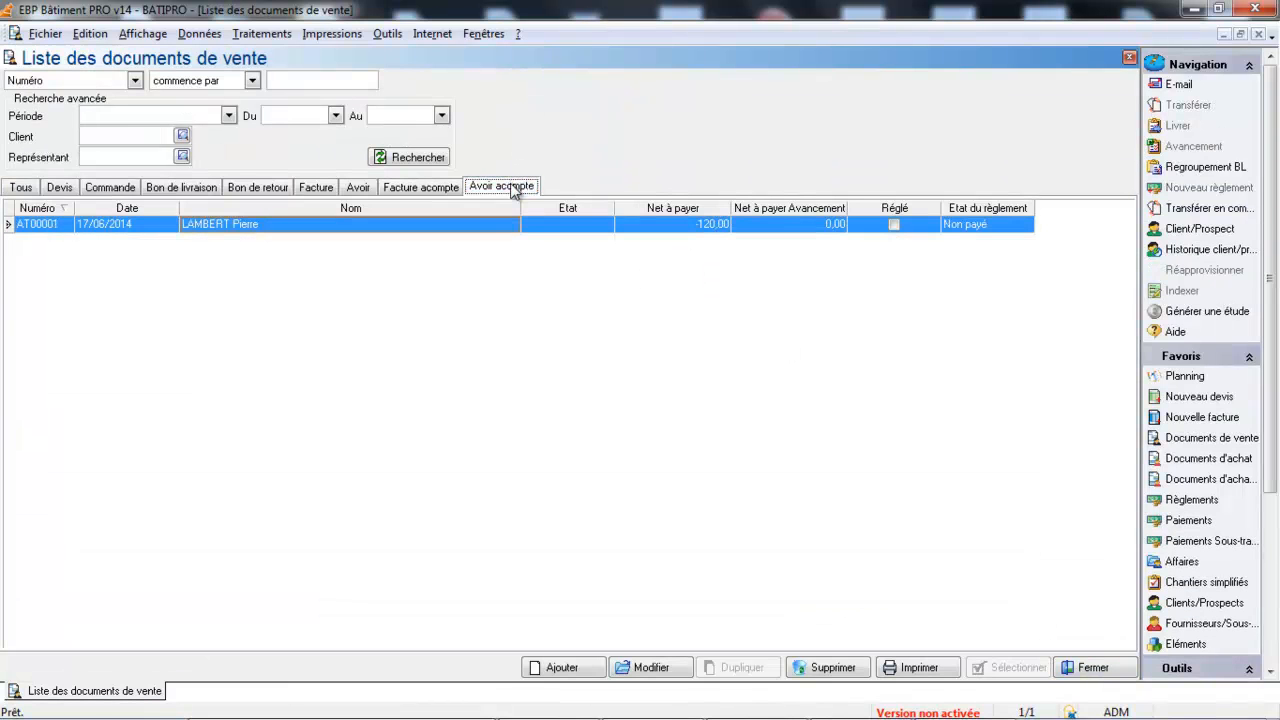
right_click(376, 222)
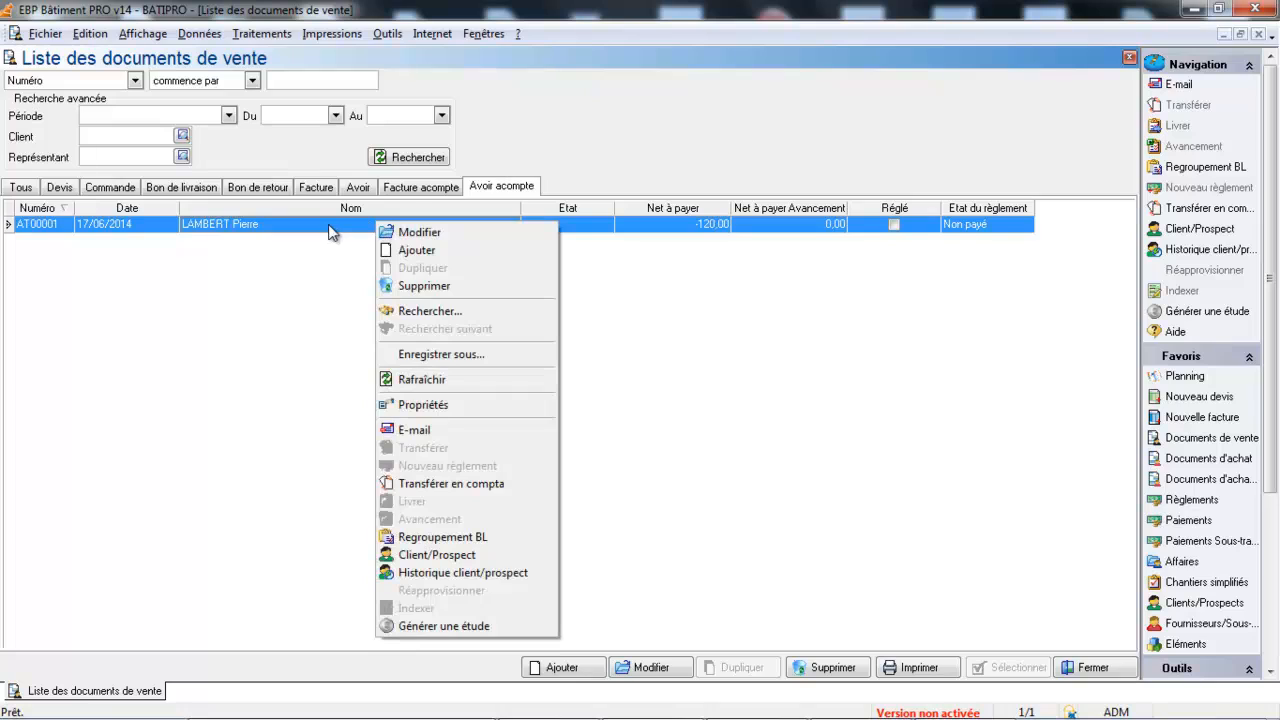
click(331, 231)
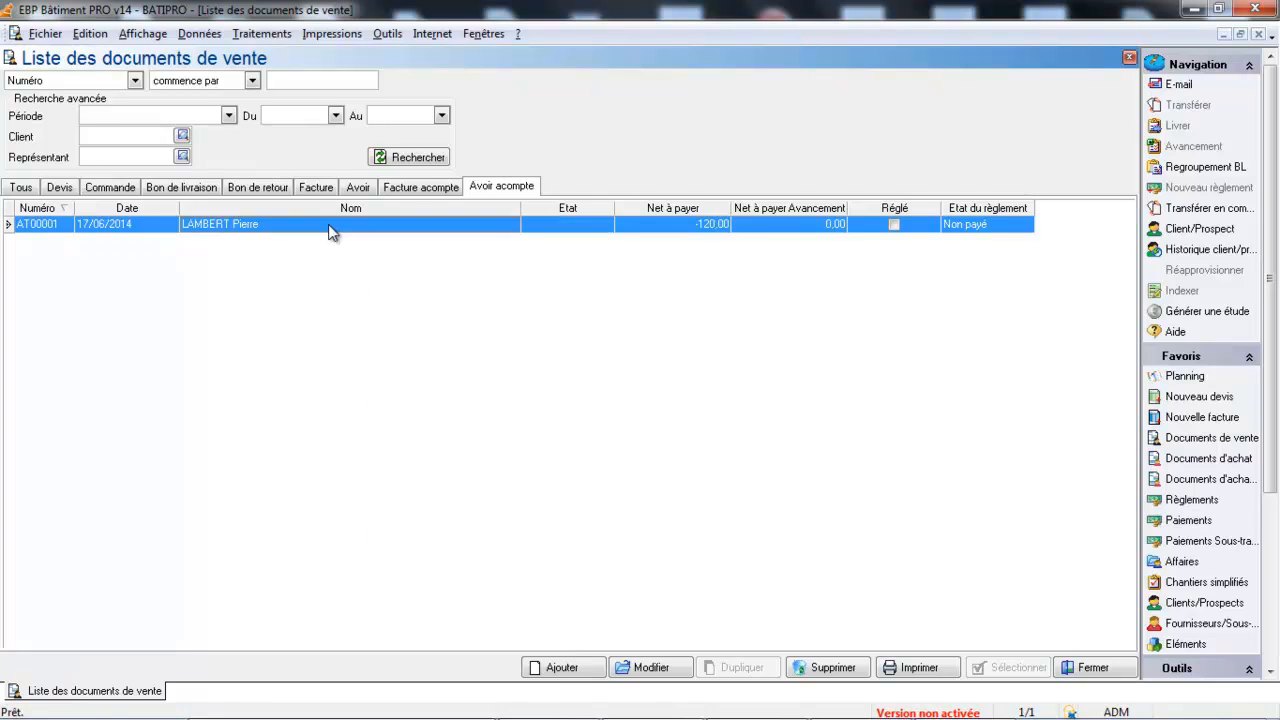